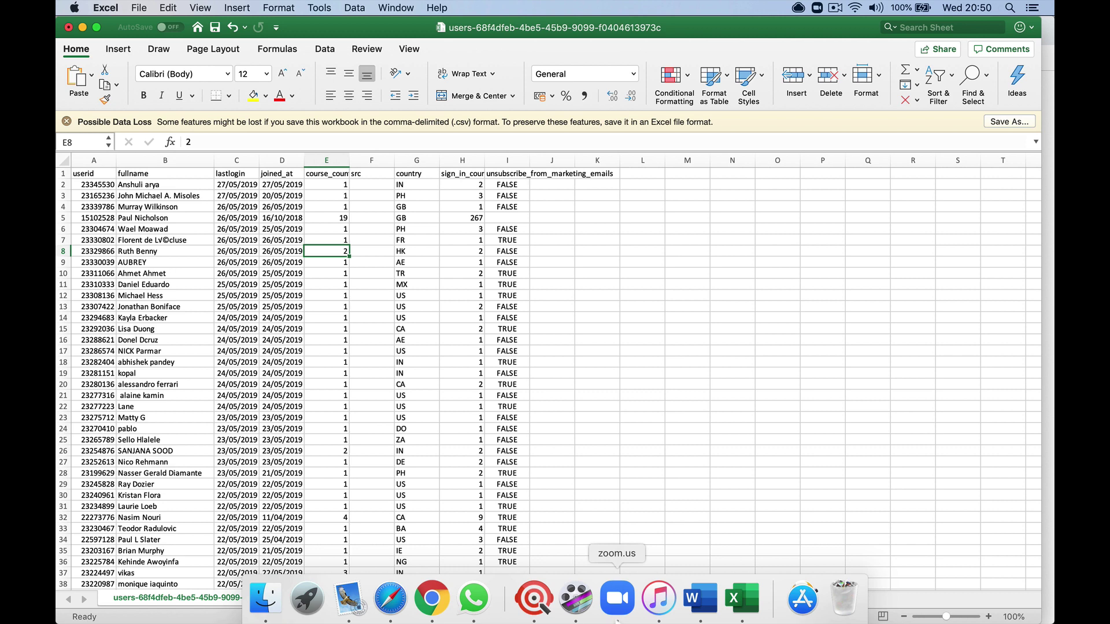
Split column B's full names on spaces only, first column as Text, replacing existing data
click(159, 173)
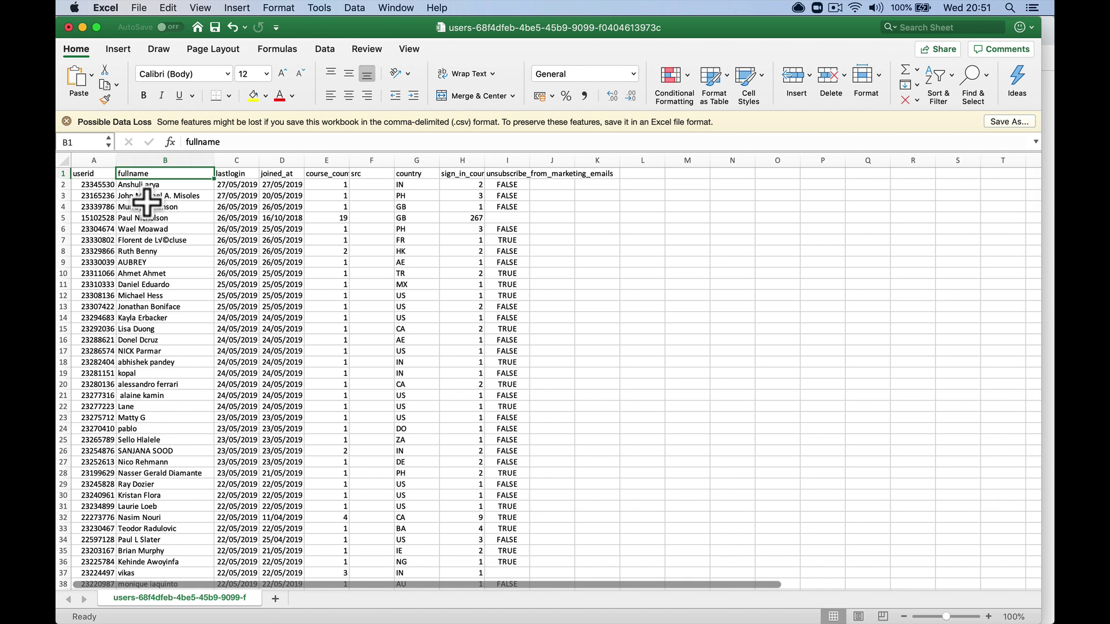
click(167, 157)
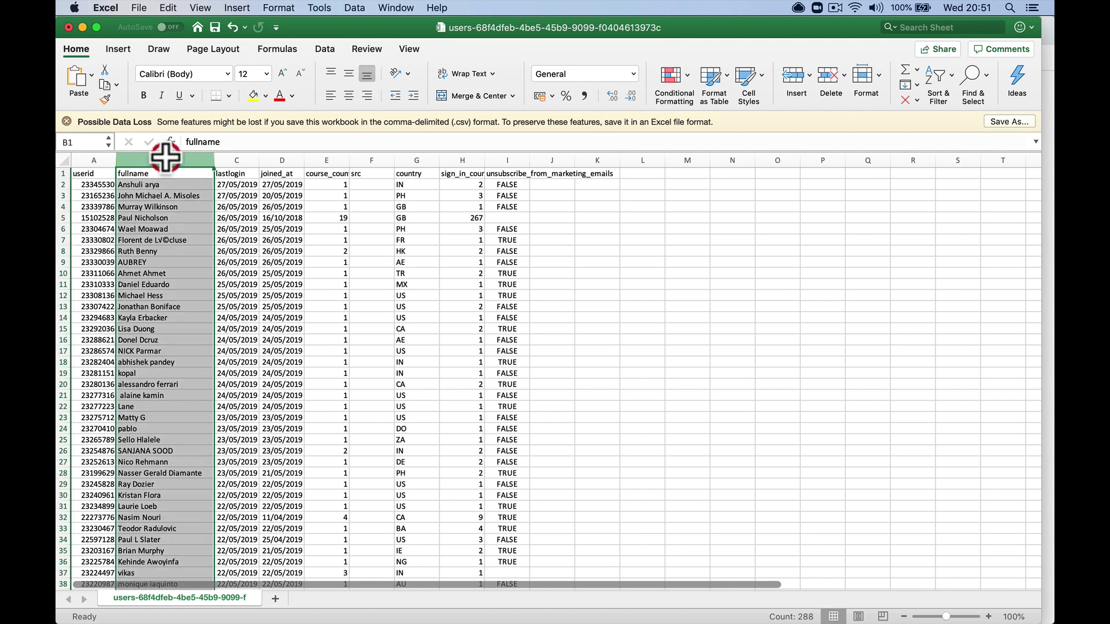
click(322, 51)
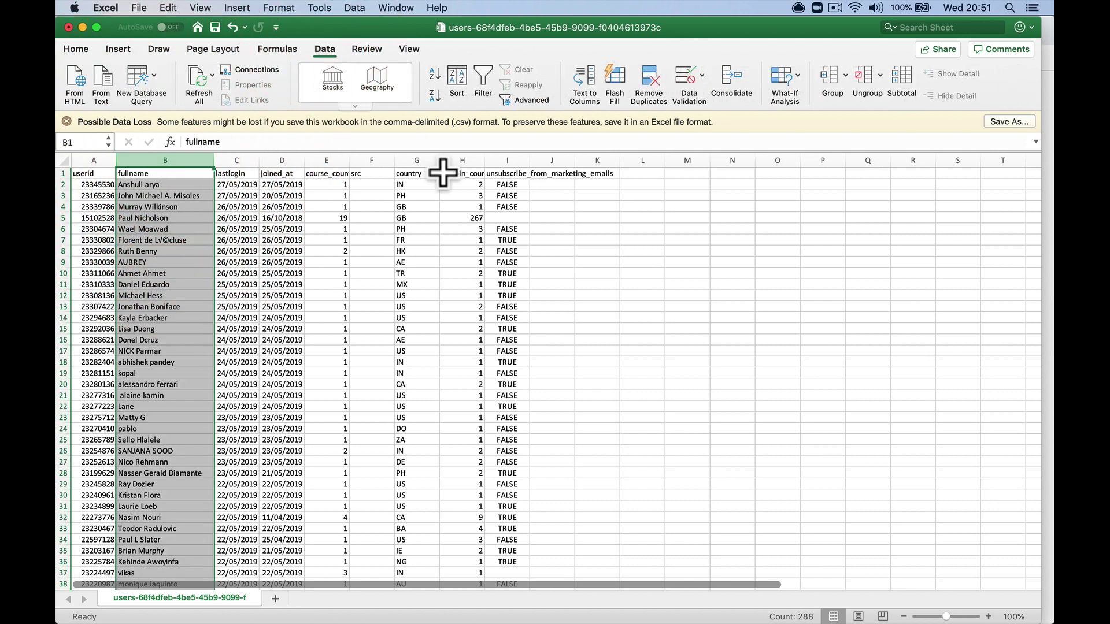
click(588, 80)
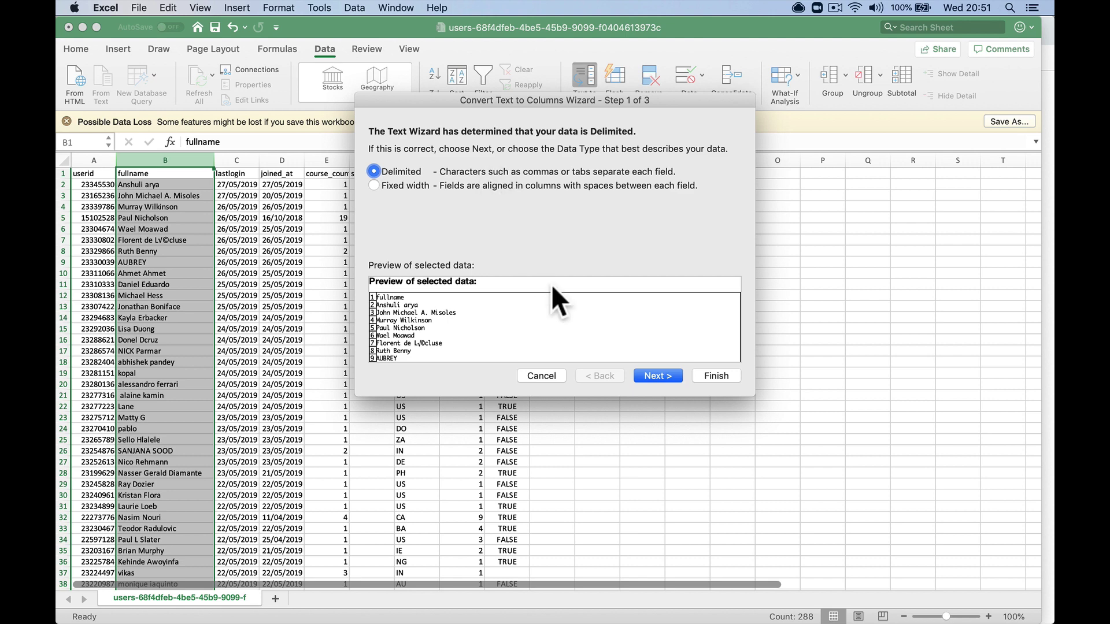
click(659, 376)
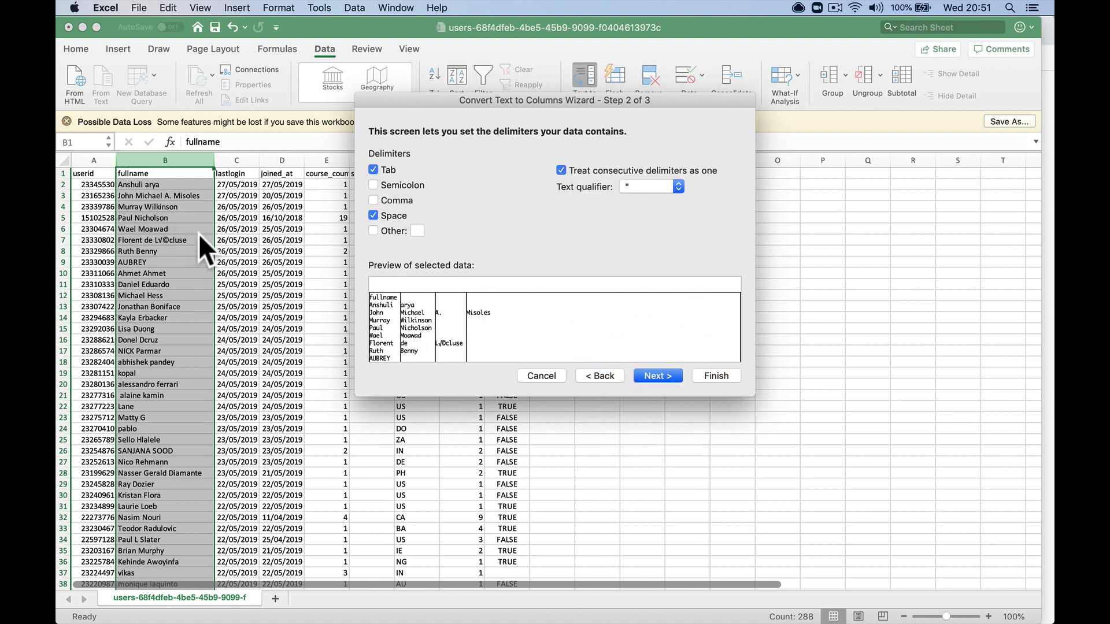
click(376, 167)
click(647, 372)
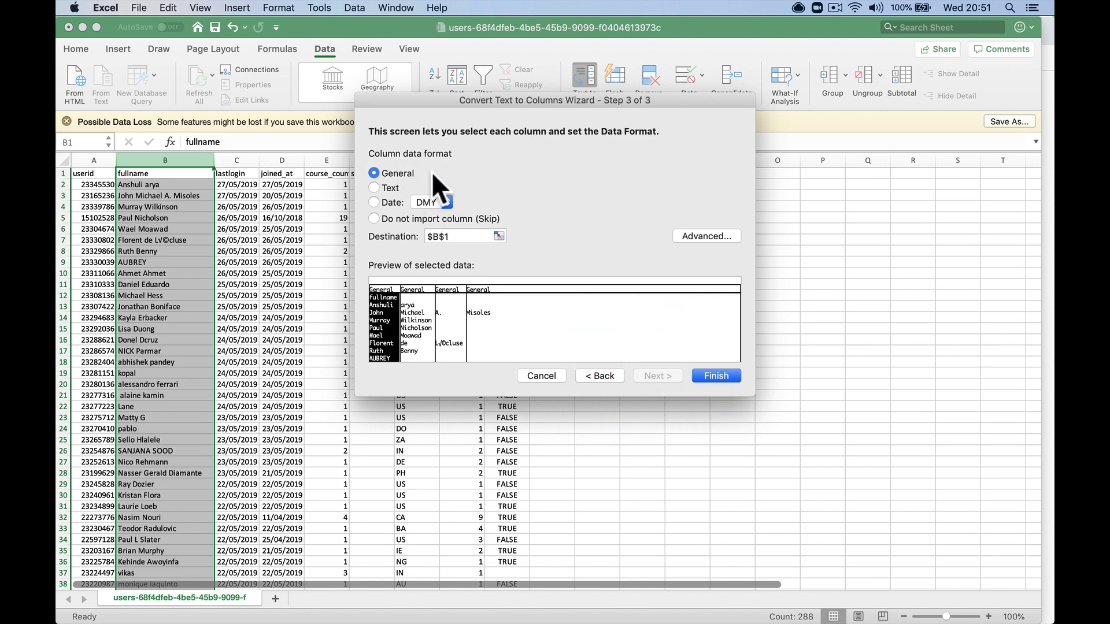
click(387, 191)
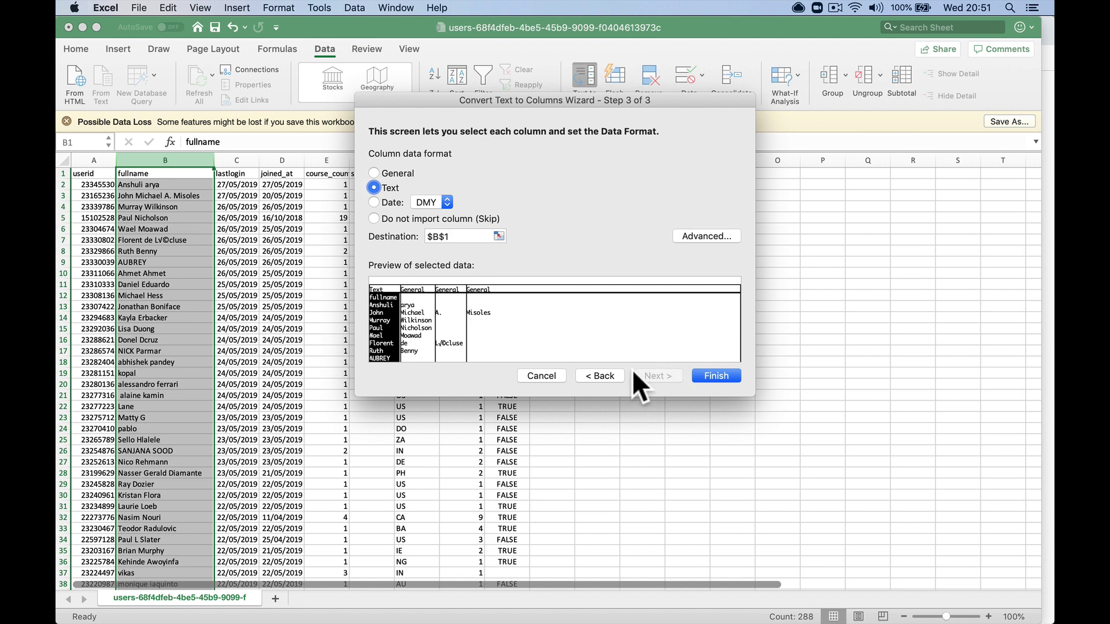
click(717, 376)
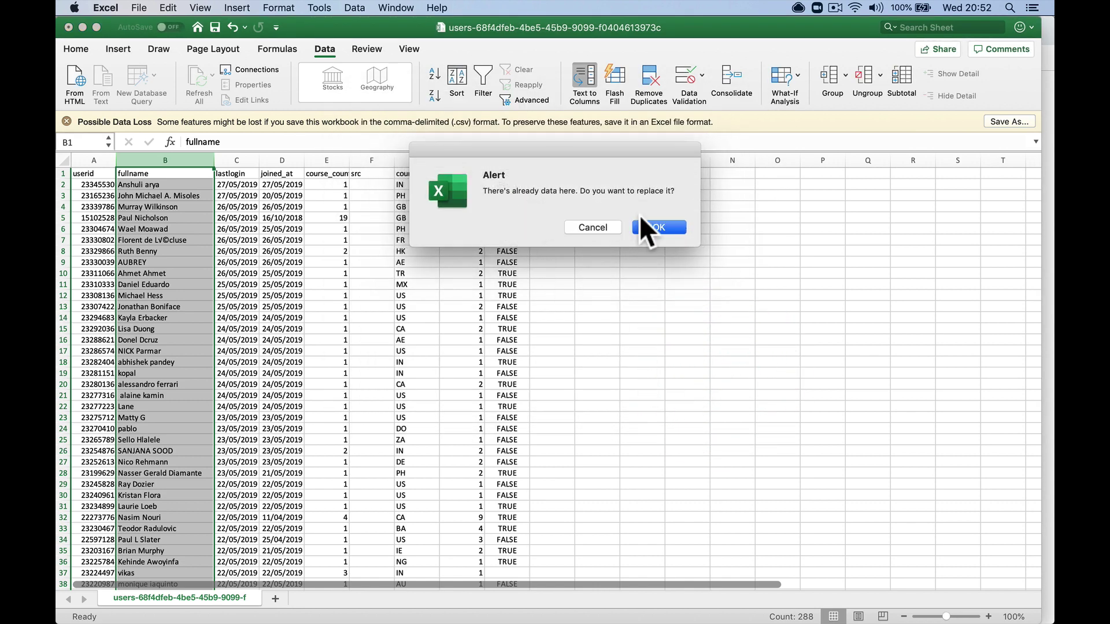
click(658, 227)
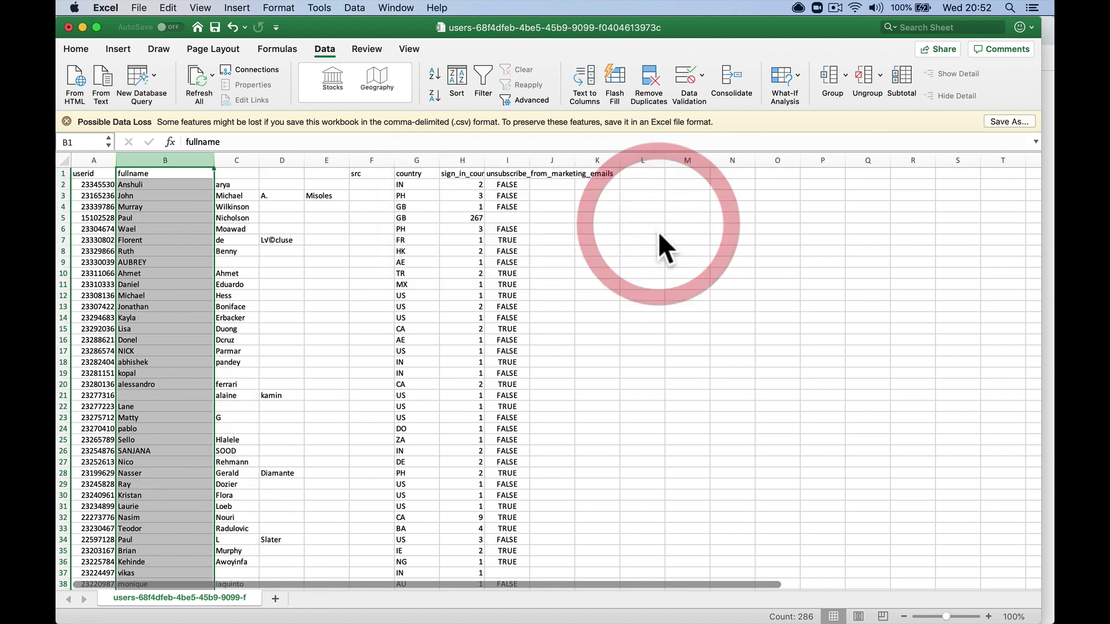
Enter the headers 'Firstname' in B1 and 'Lastname' in C1
click(203, 262)
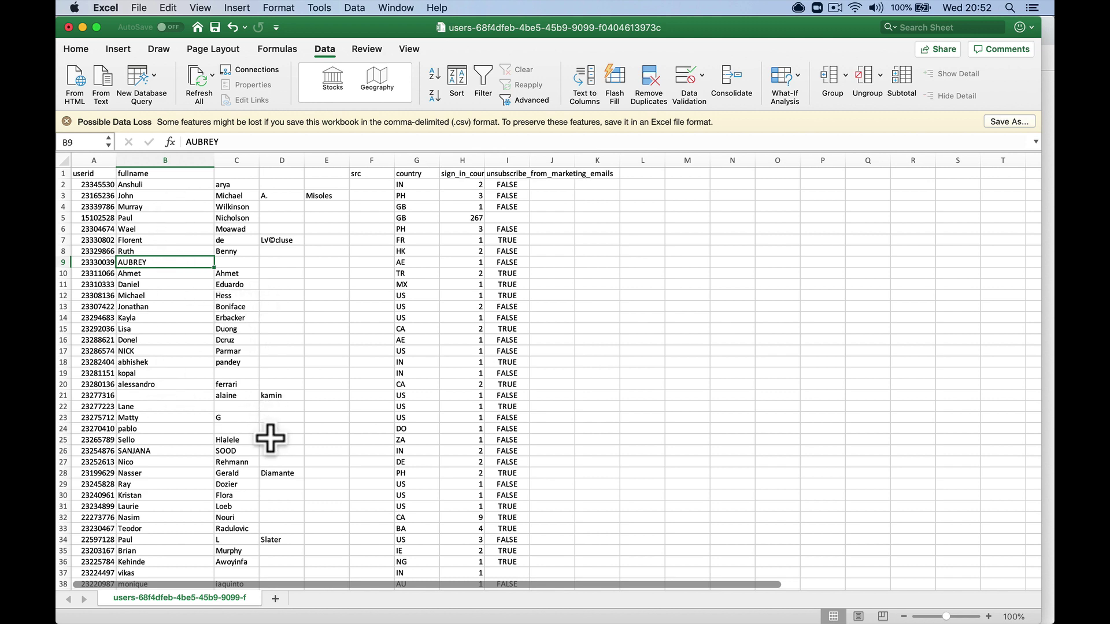
click(158, 173)
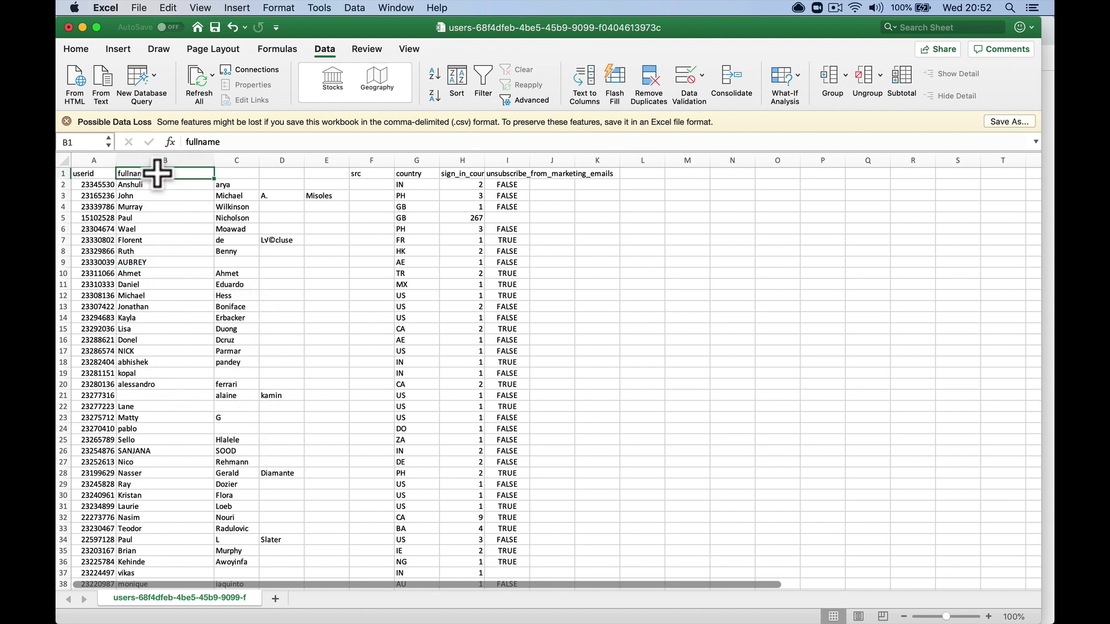
text(Fir)
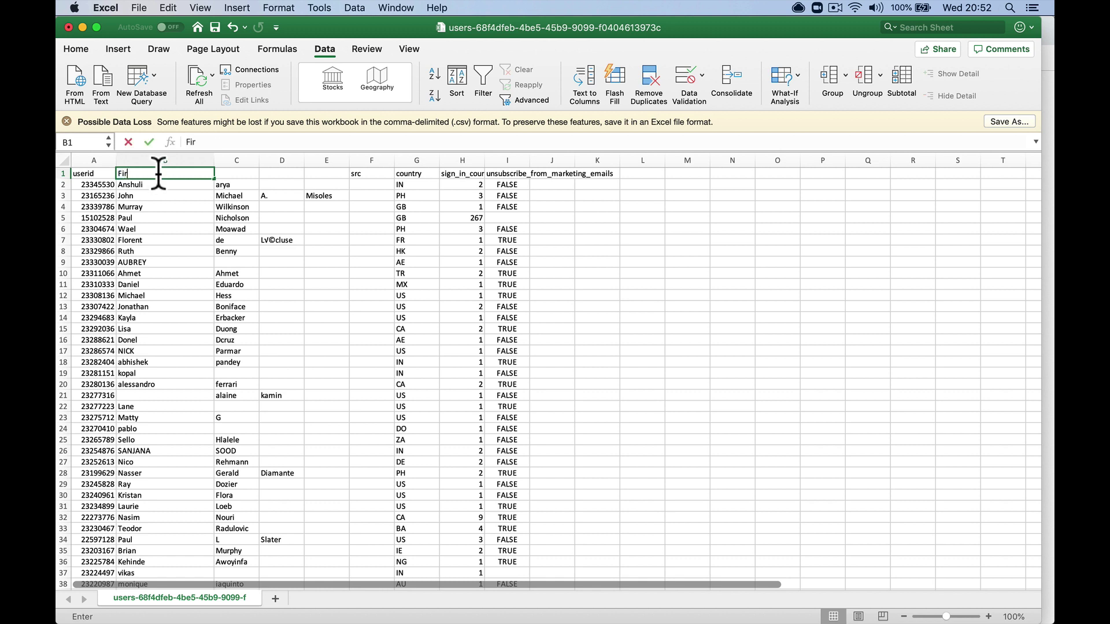
text(stnam)
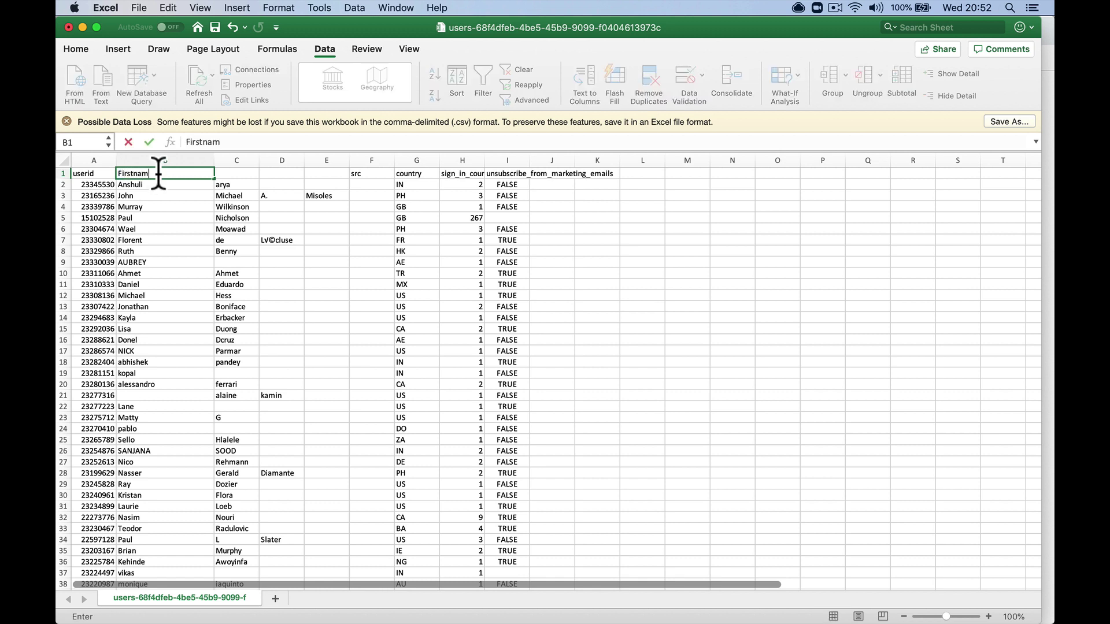
text(e)
key(Tab)
text(:)
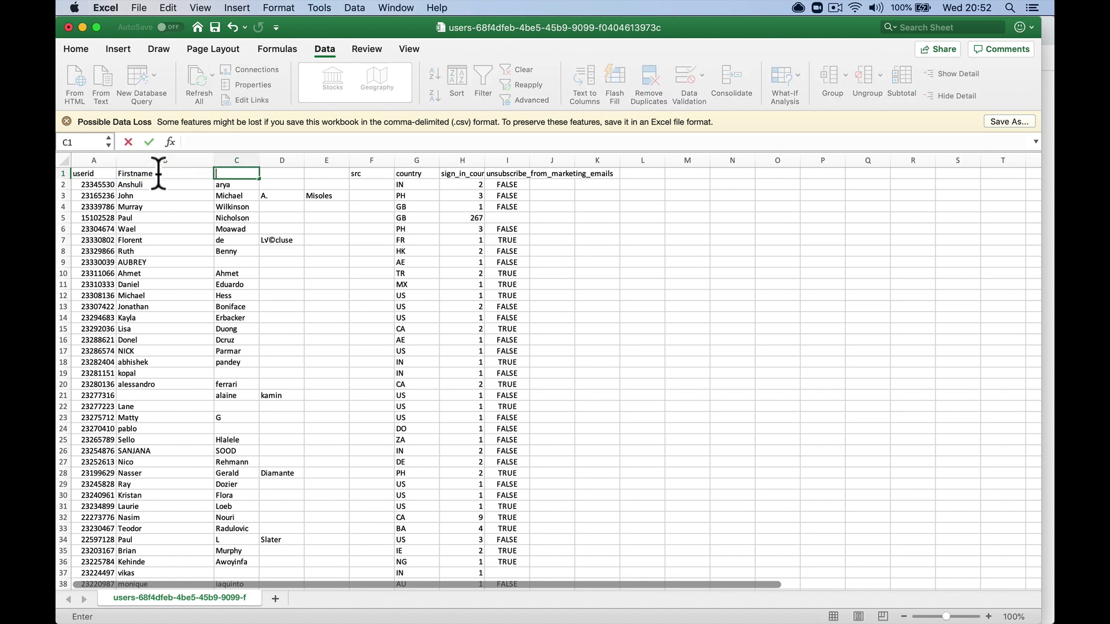
text(Lastname)
key(Tab)
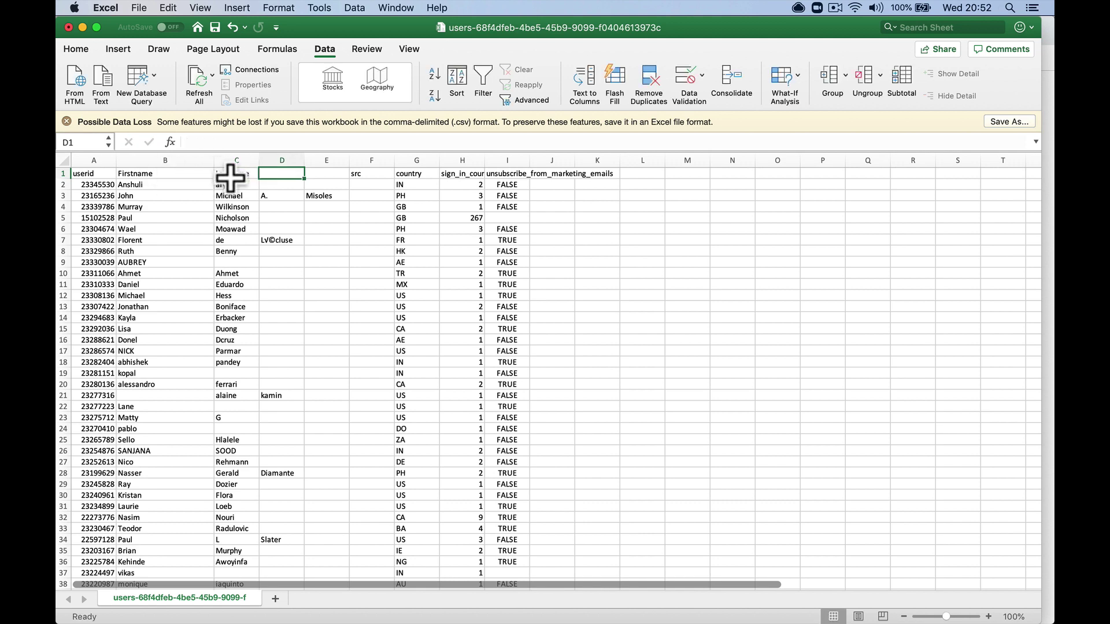
click(313, 176)
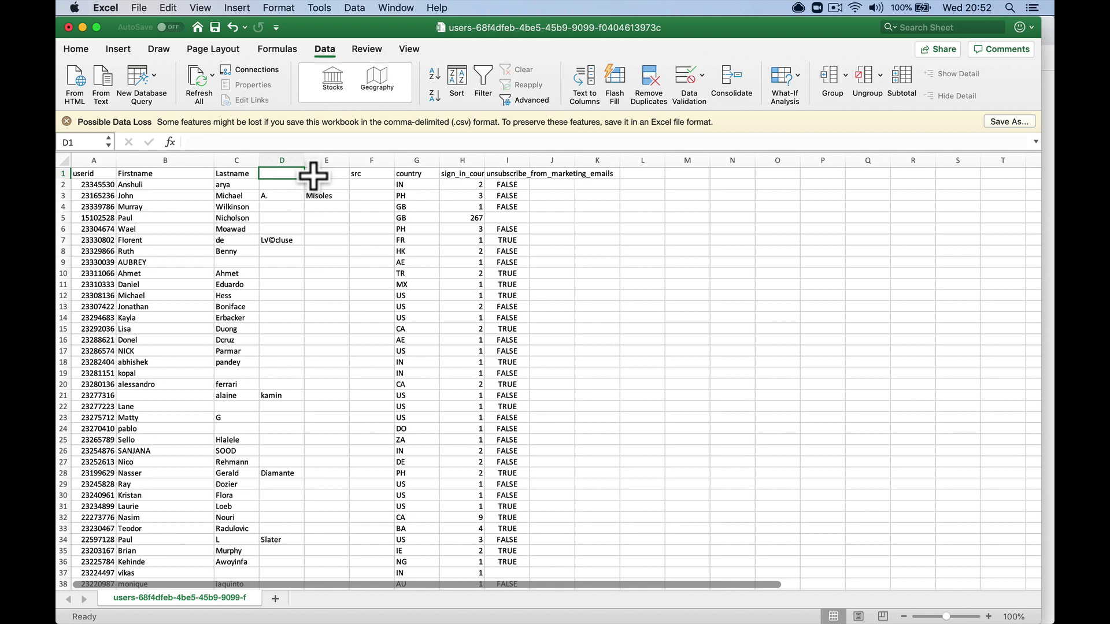
click(313, 176)
click(292, 174)
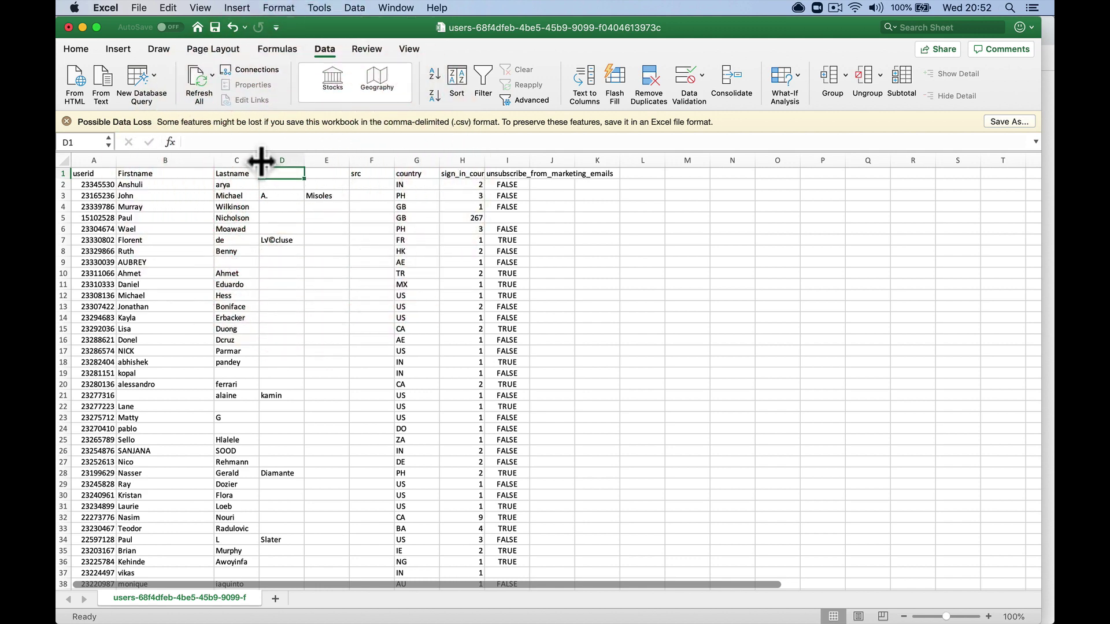
Fix row 3 by deleting the middle initial in D3 and moving E3's surname into C3
drag(259, 160, 261, 161)
scroll(293, 276, down, 20)
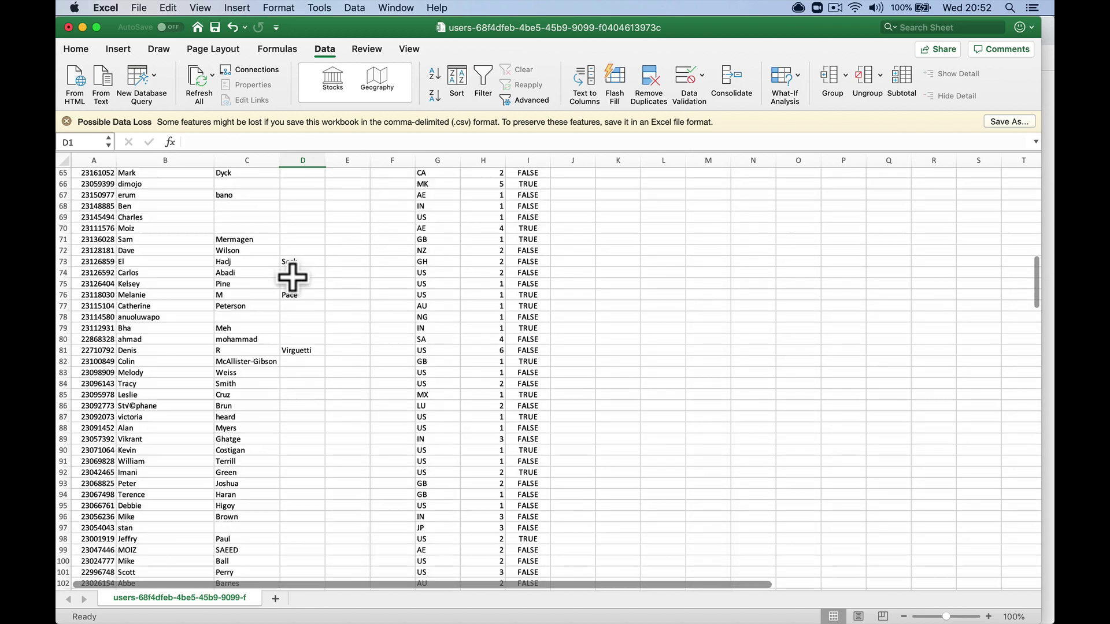
scroll(292, 278, down, 20)
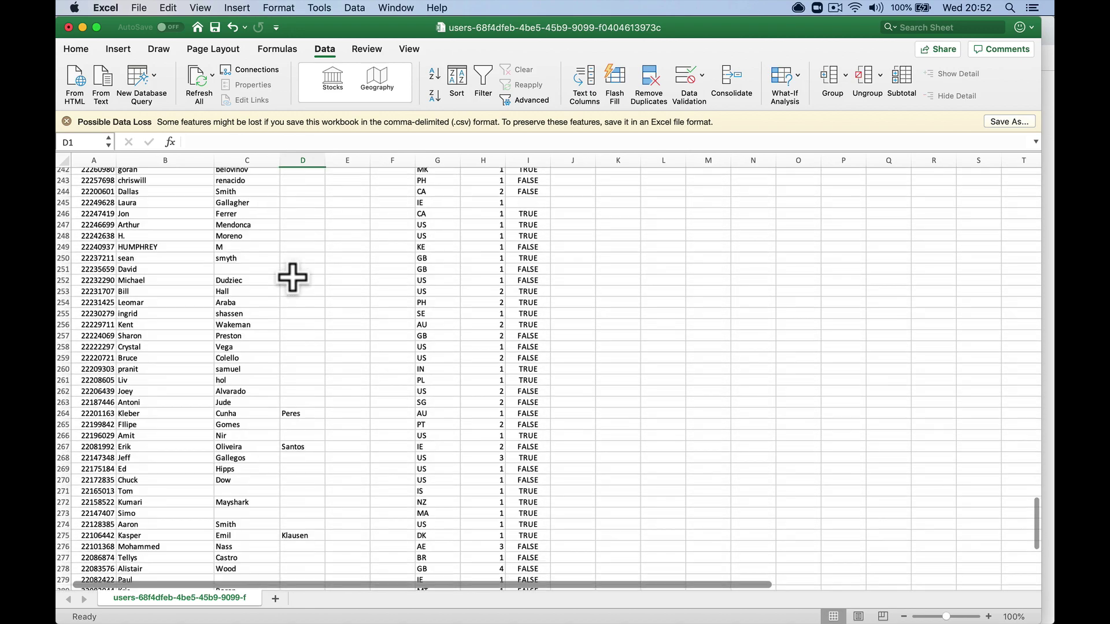
scroll(293, 277, up, 5)
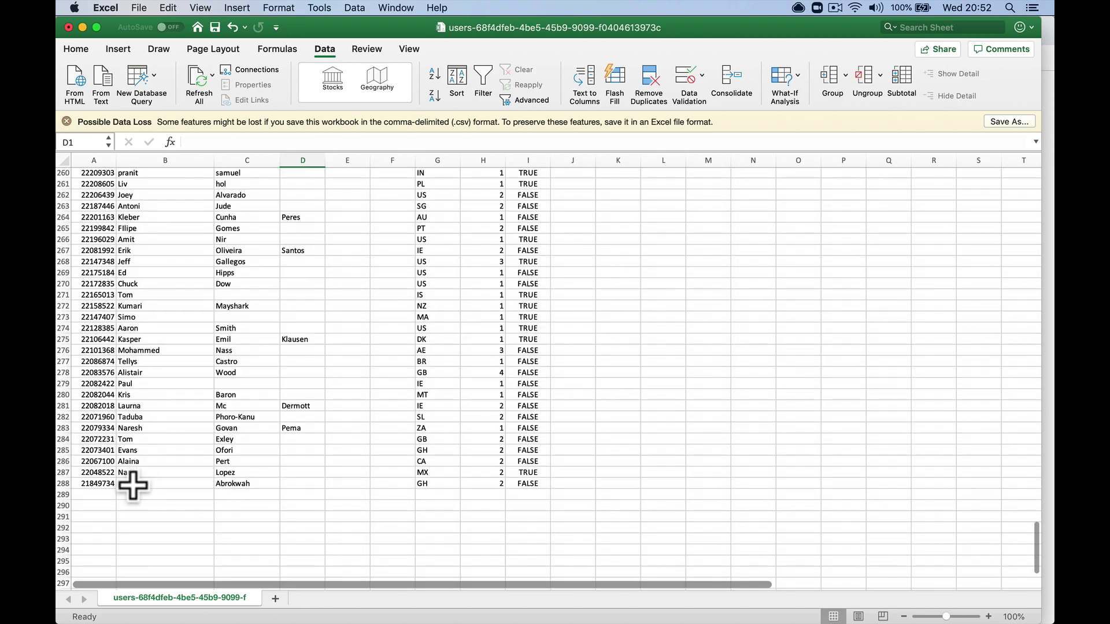
scroll(294, 466, up, 20)
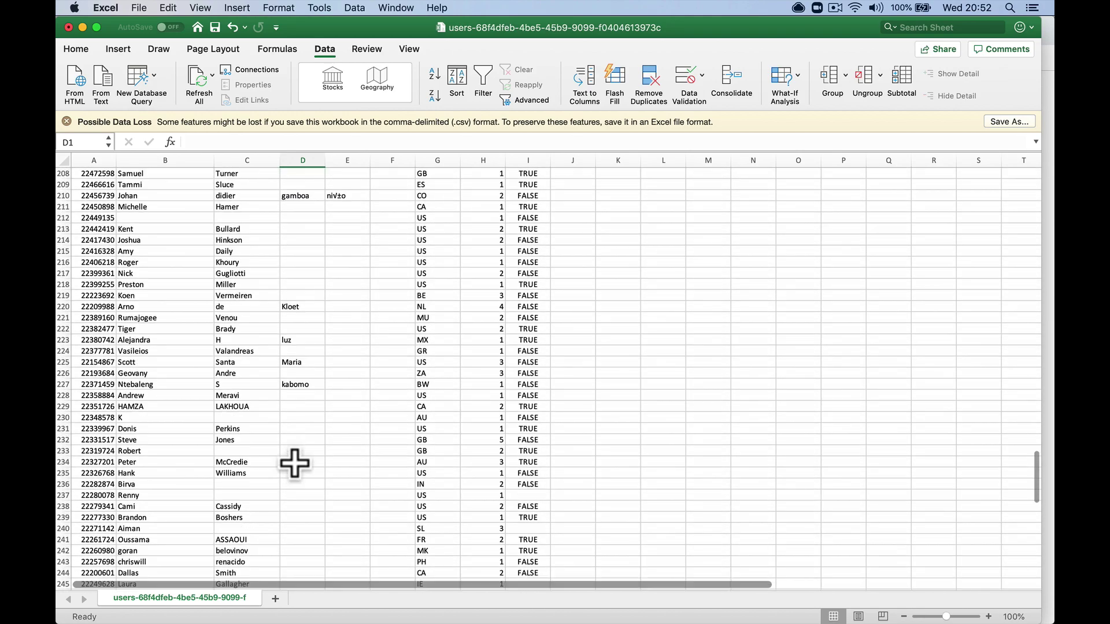
scroll(294, 463, up, 20)
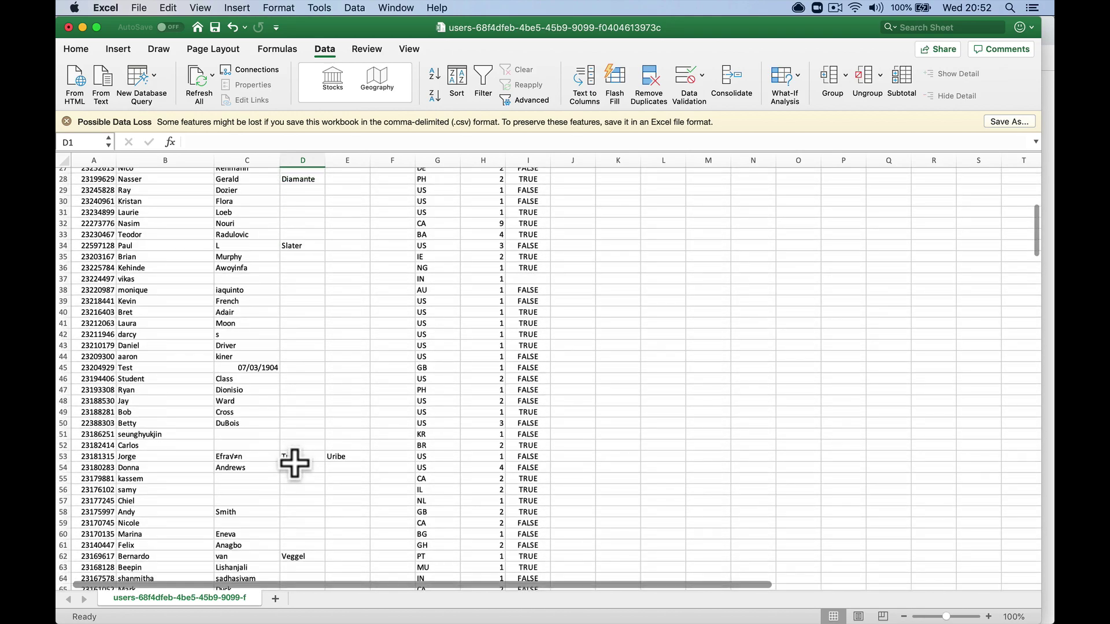
click(238, 406)
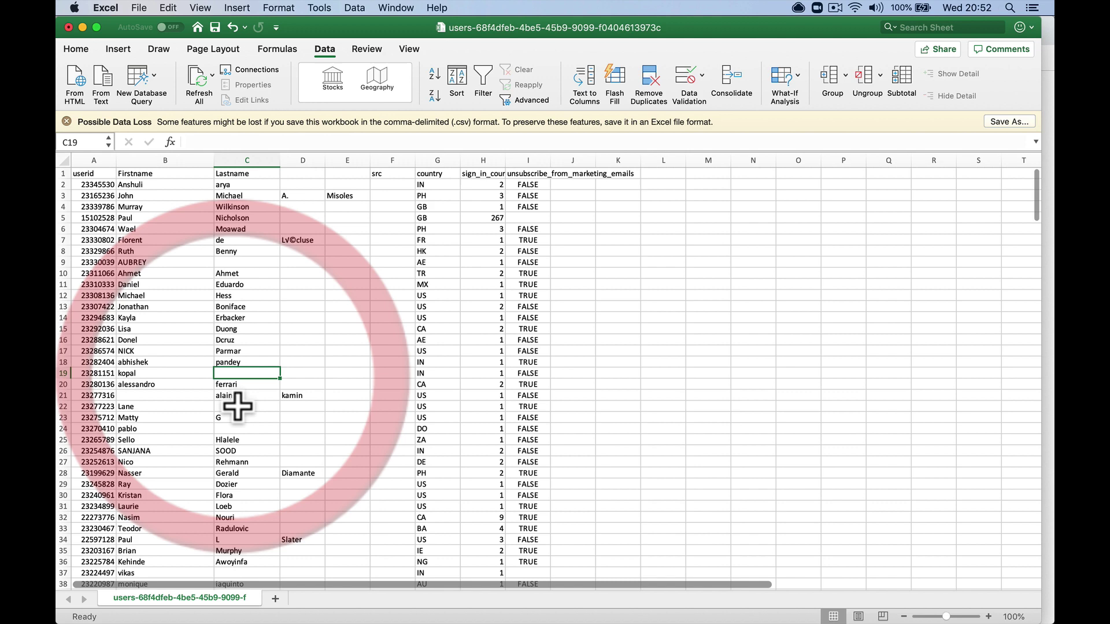
click(259, 429)
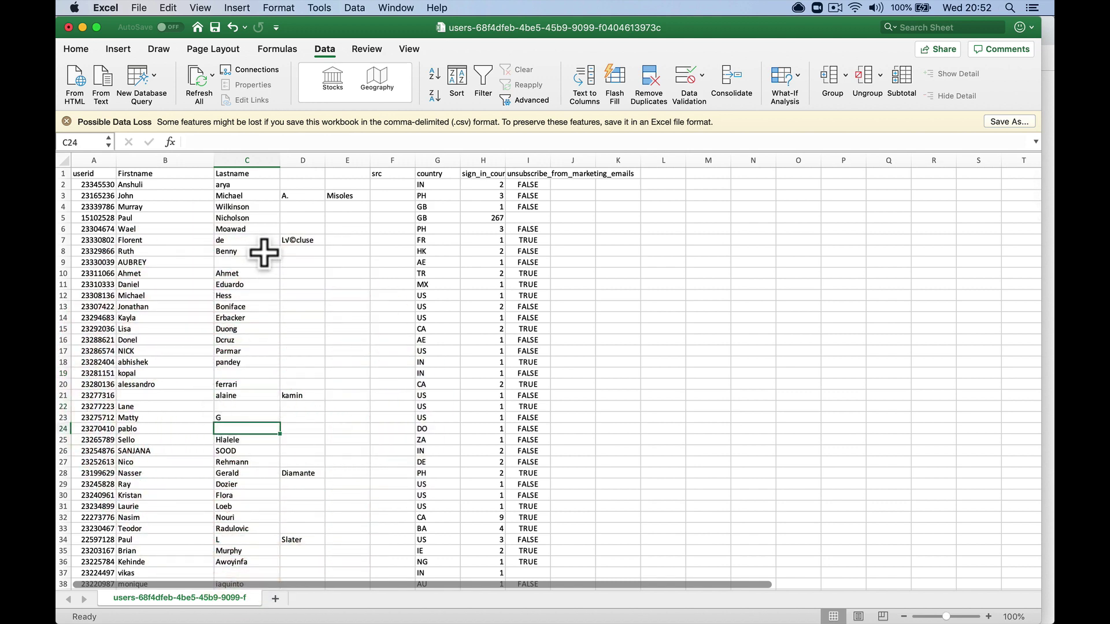
click(292, 197)
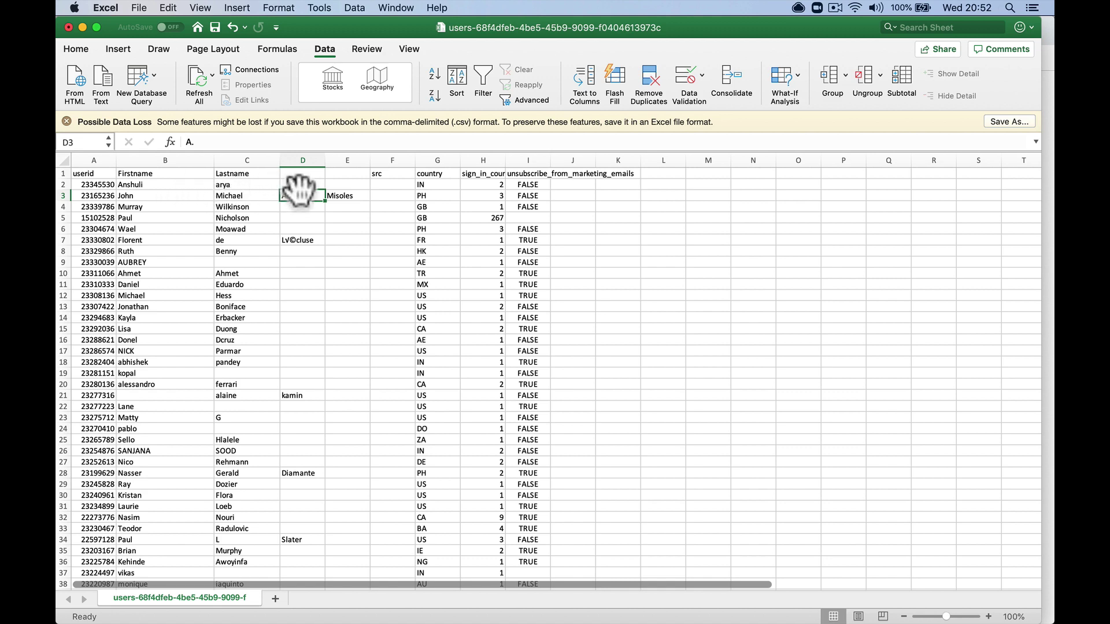
click(298, 196)
click(299, 198)
key(Delete)
key(Right)
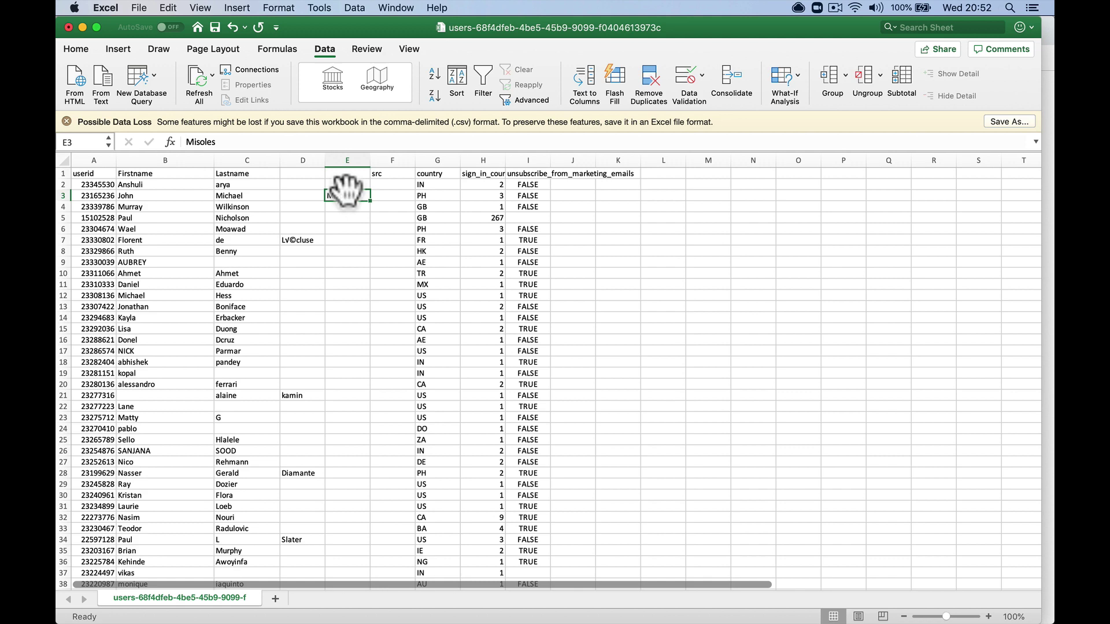
drag(347, 191, 255, 193)
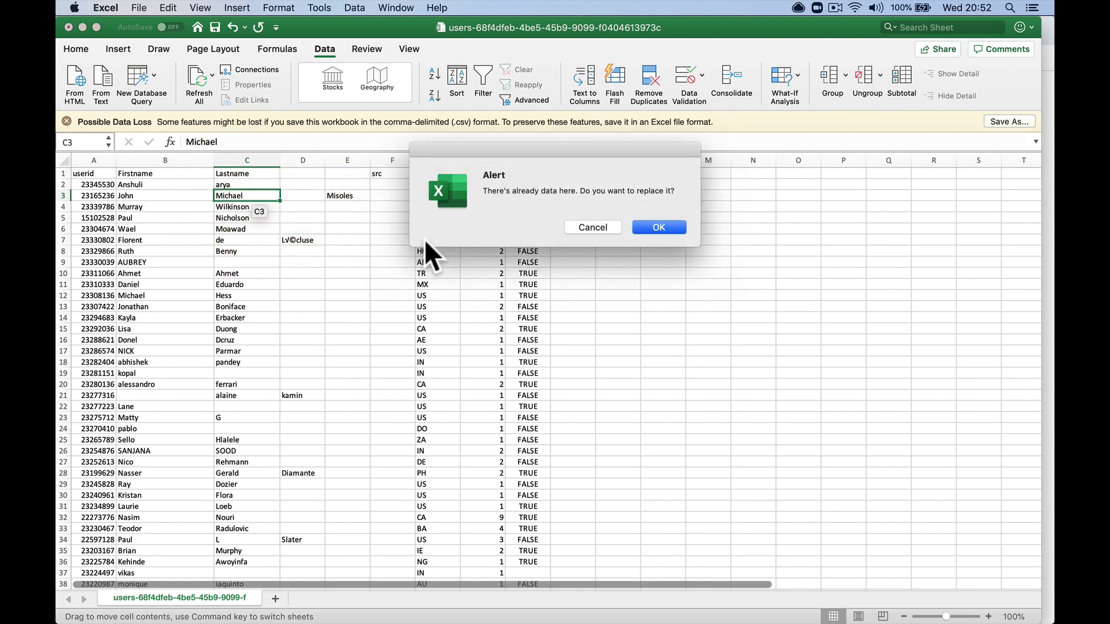
click(659, 227)
Join the full surname in C7 and clear the leftover fragment from D7
click(249, 240)
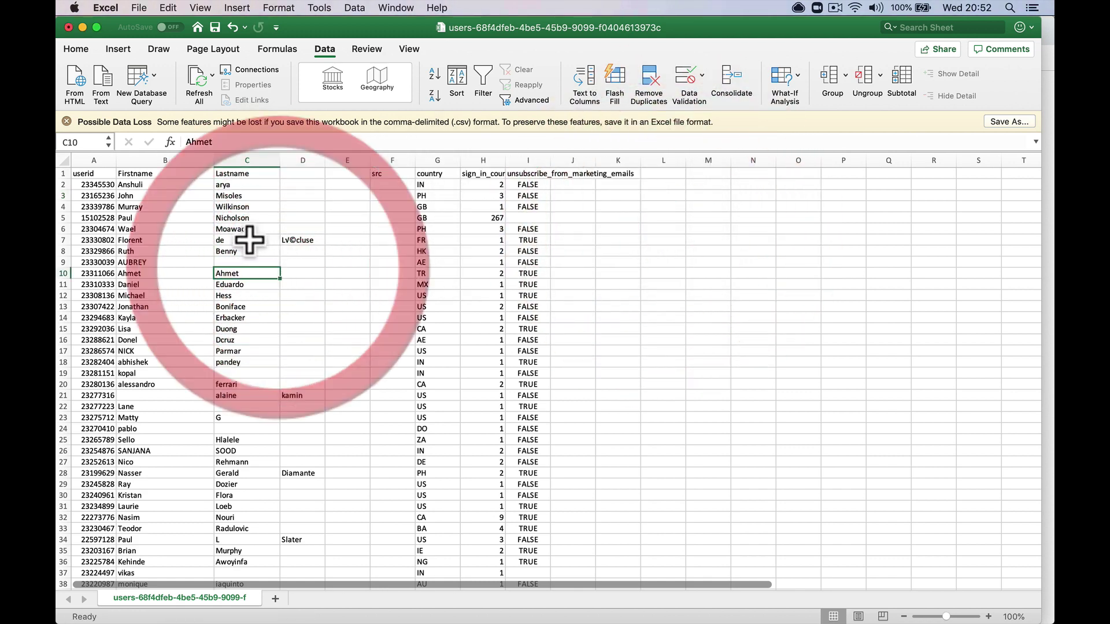
click(305, 240)
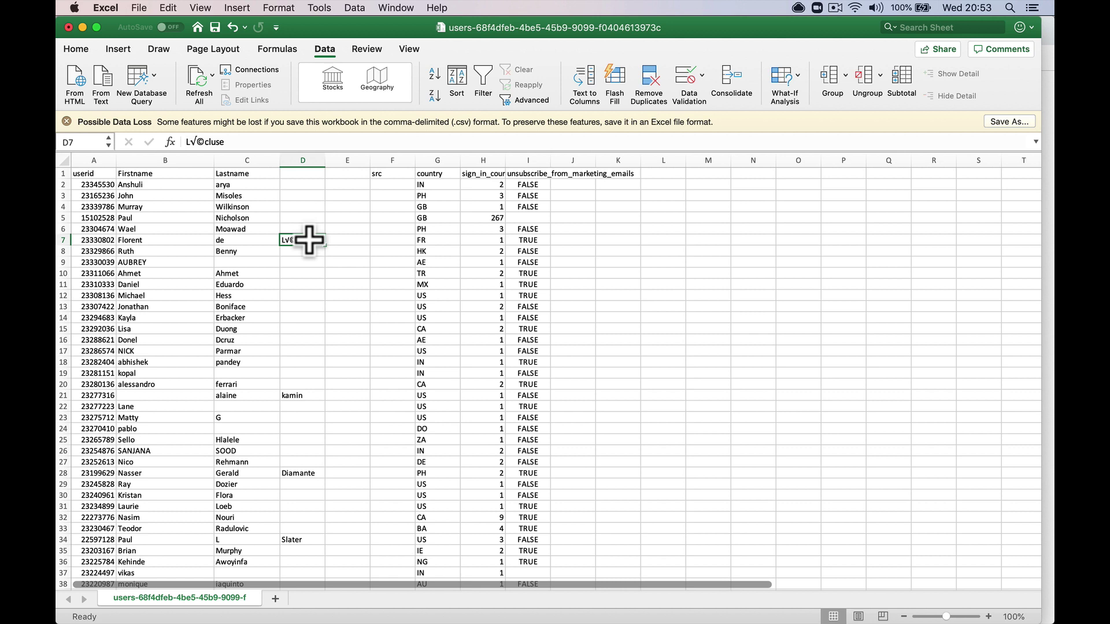
double_click(247, 240)
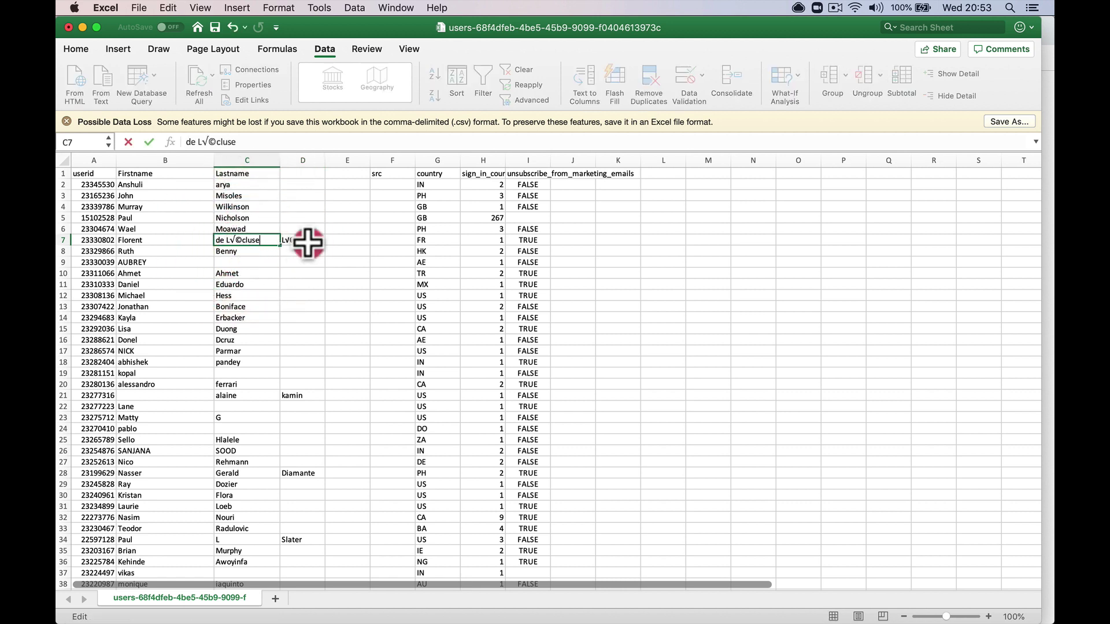
click(304, 240)
key(Delete)
Copy the lone first names in B9 and B19 across into column C
scroll(312, 358, down, 2)
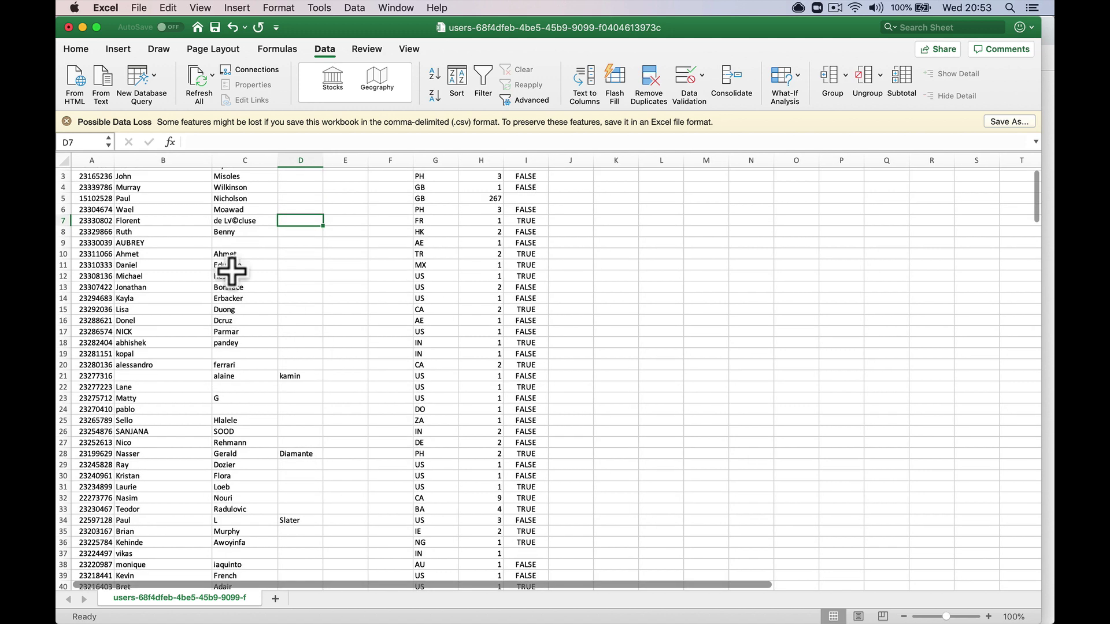
click(173, 242)
drag(211, 249, 231, 247)
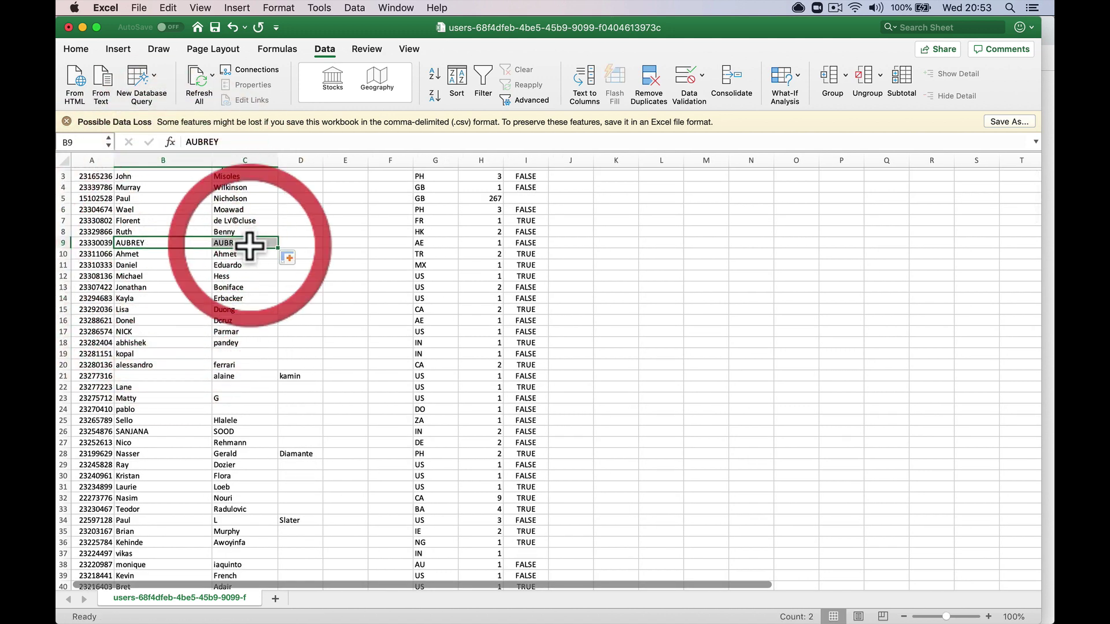
click(247, 276)
scroll(241, 277, down, 3)
click(194, 300)
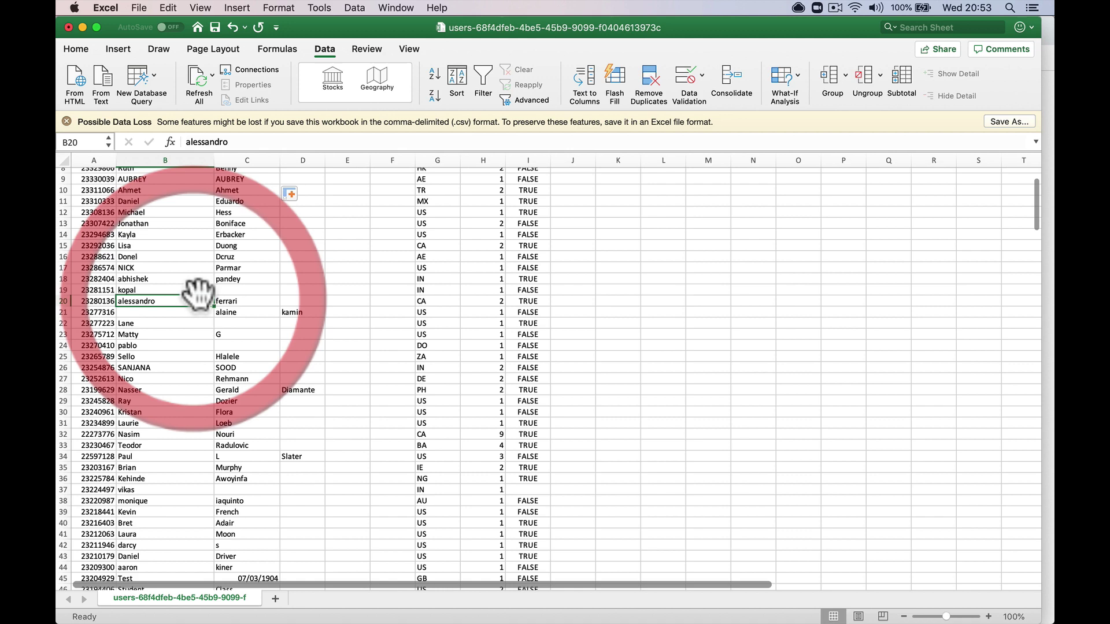
drag(212, 302, 209, 292)
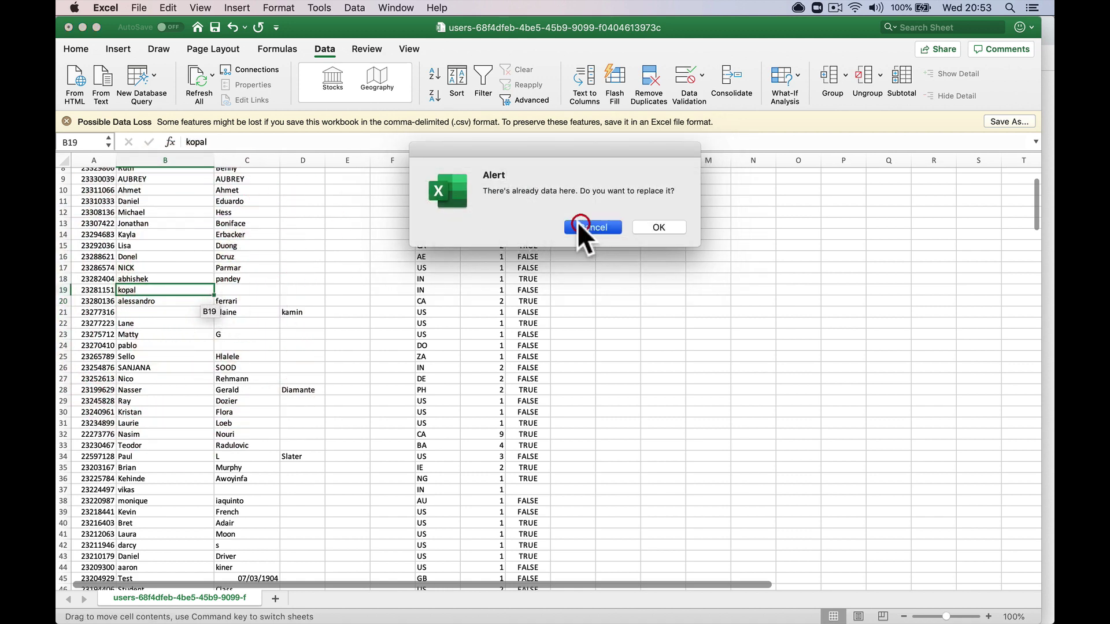
click(658, 227)
key(super+z)
drag(214, 294, 254, 292)
Shift row 21 left: first name from C21 to B21, surname from D21 to C21
click(320, 294)
click(307, 313)
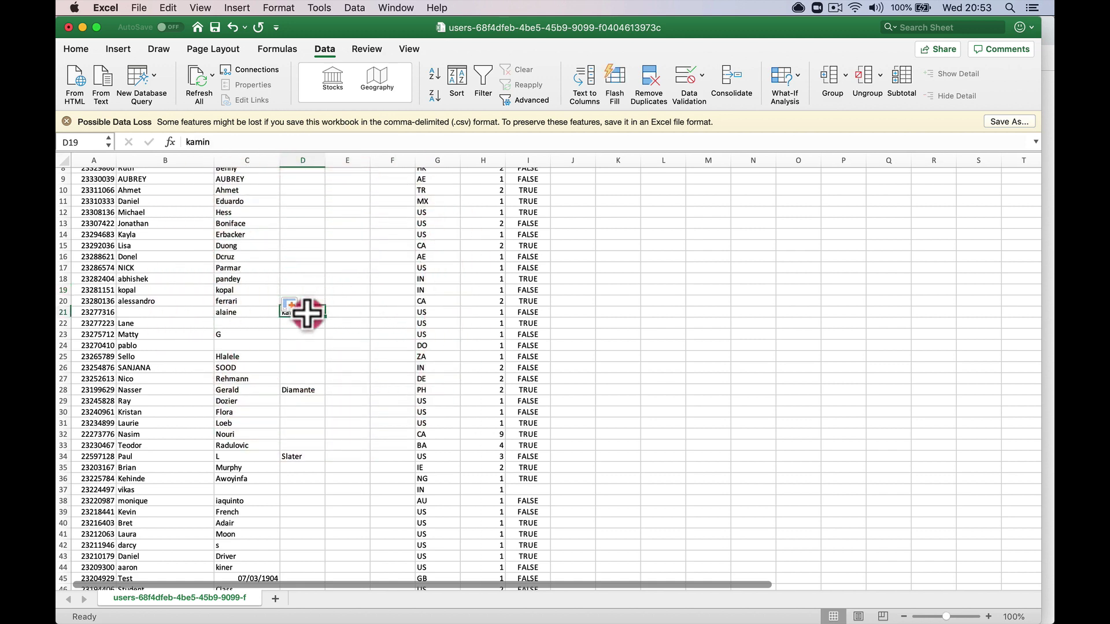
click(298, 355)
click(248, 312)
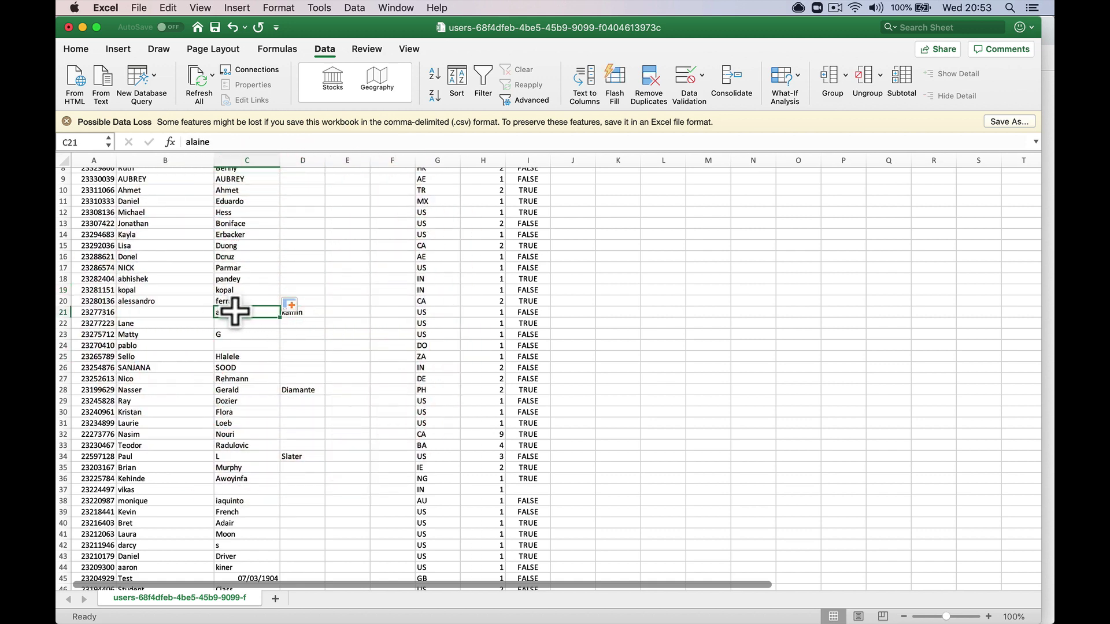
drag(240, 315, 186, 312)
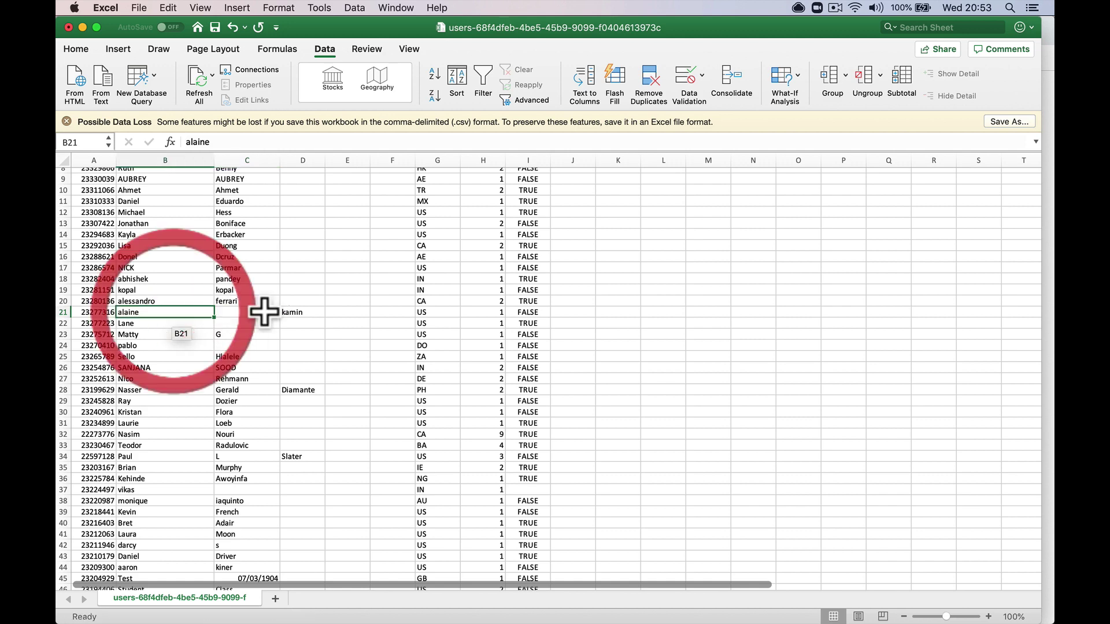
click(307, 312)
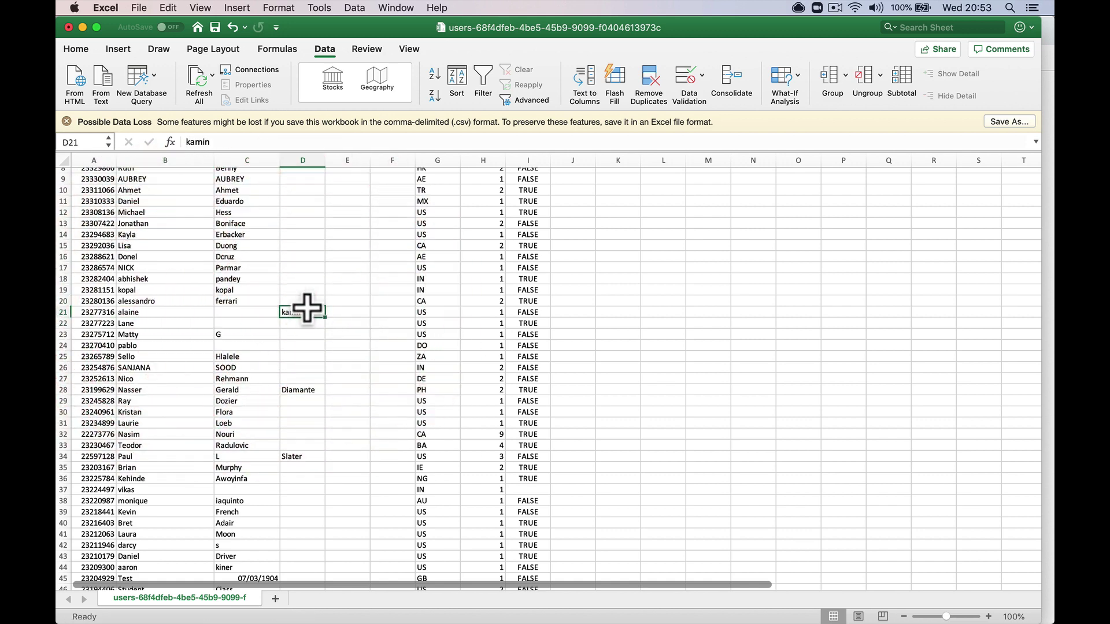
drag(305, 311, 249, 348)
Fill the lone first names in B22 and B24 right into column C
click(173, 323)
click(208, 347)
scroll(298, 359, down, 5)
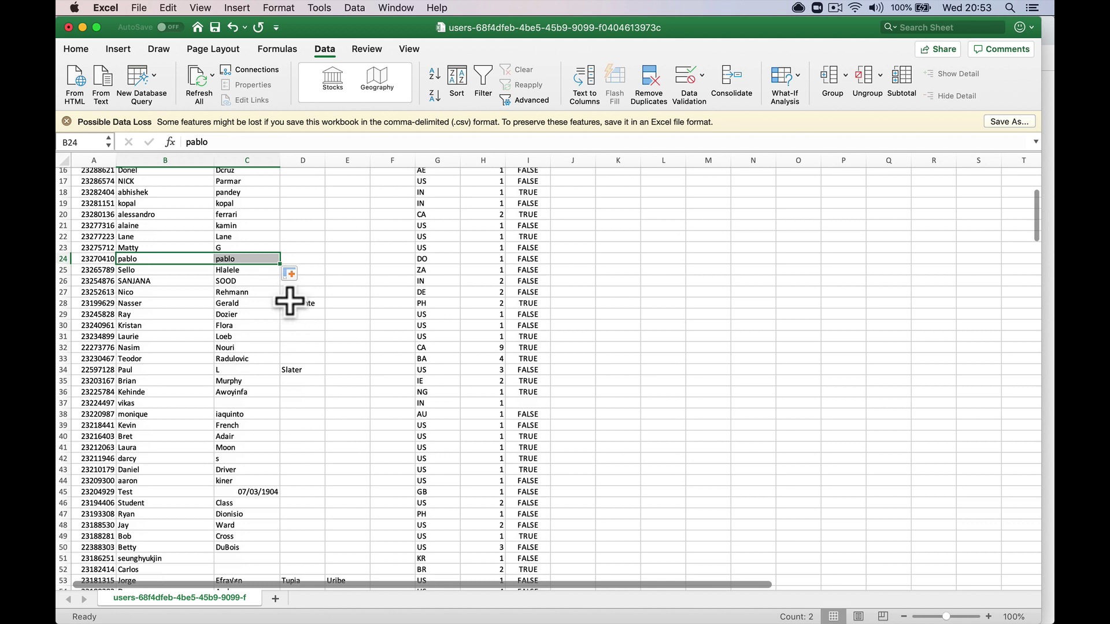
Move C28's middle name into B28 and D28's surname into C28
double_click(243, 304)
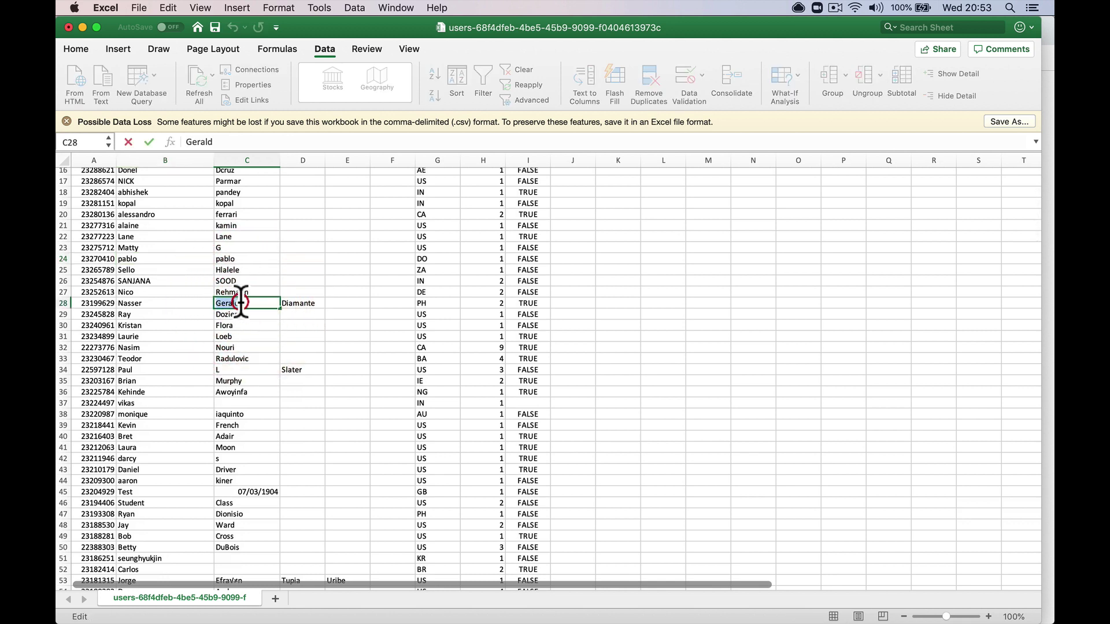
double_click(241, 302)
key(super+x)
double_click(179, 303)
key(super+v)
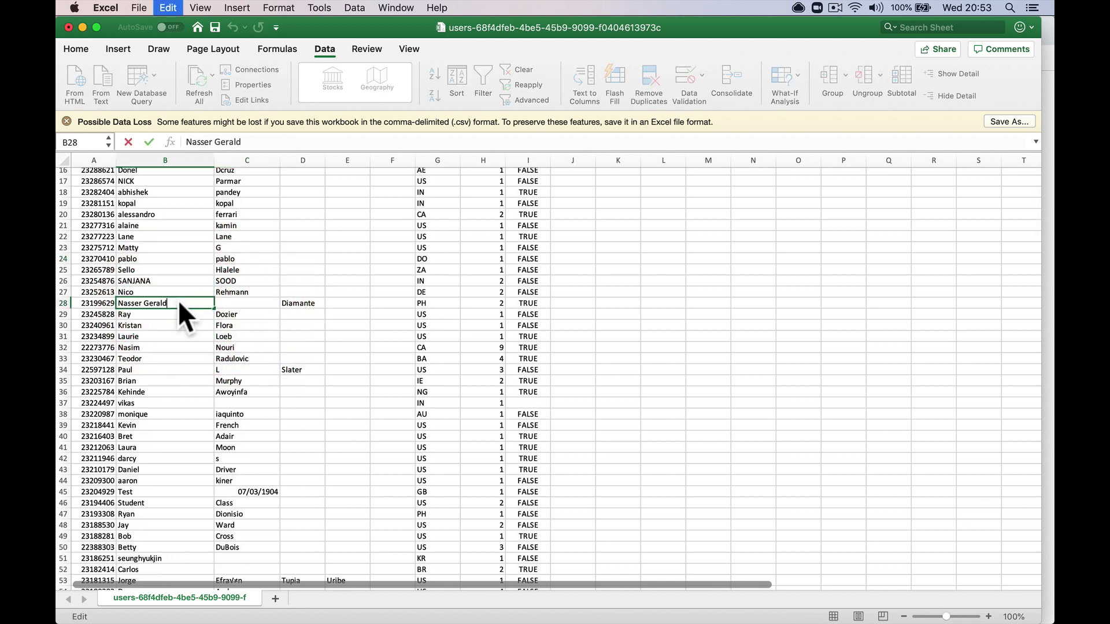
click(310, 304)
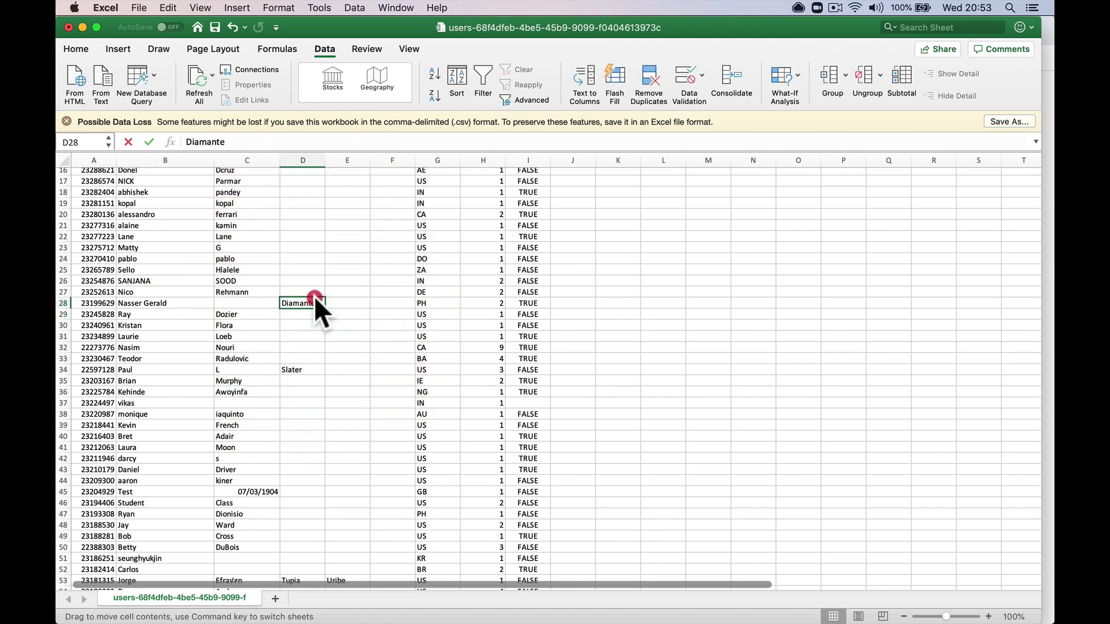
drag(315, 299, 268, 303)
Delete the stray initial in C34 and move D34's surname into C34
click(273, 327)
click(273, 368)
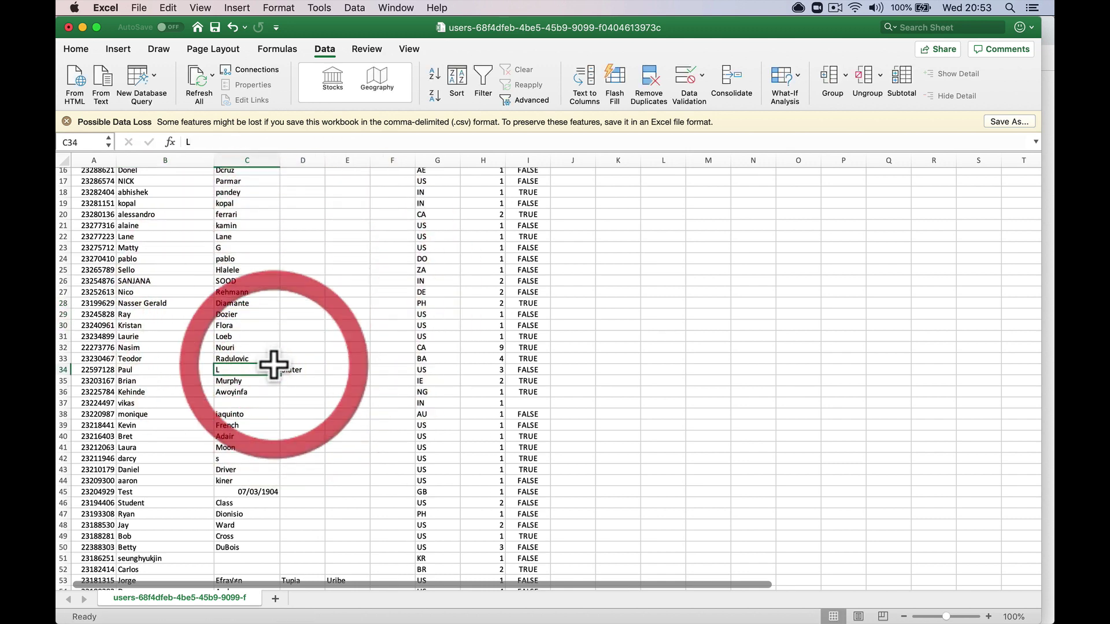
key(Delete)
click(293, 368)
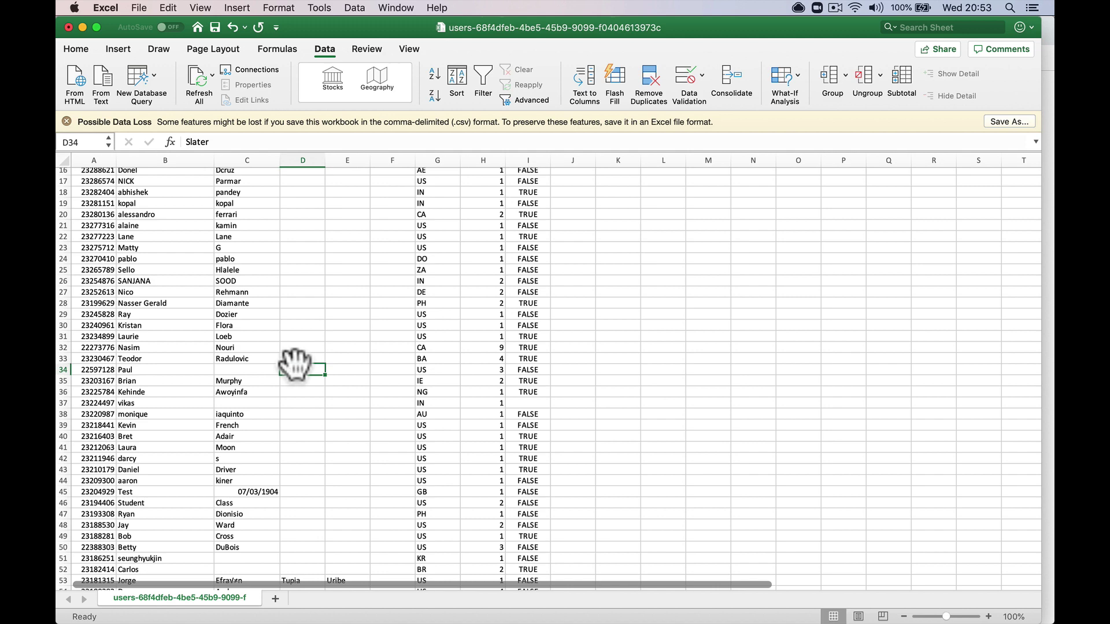
drag(294, 364, 249, 339)
Fill the lone first name in B37 right into column C
scroll(231, 381, down, 3)
scroll(231, 381, down, 1)
click(202, 339)
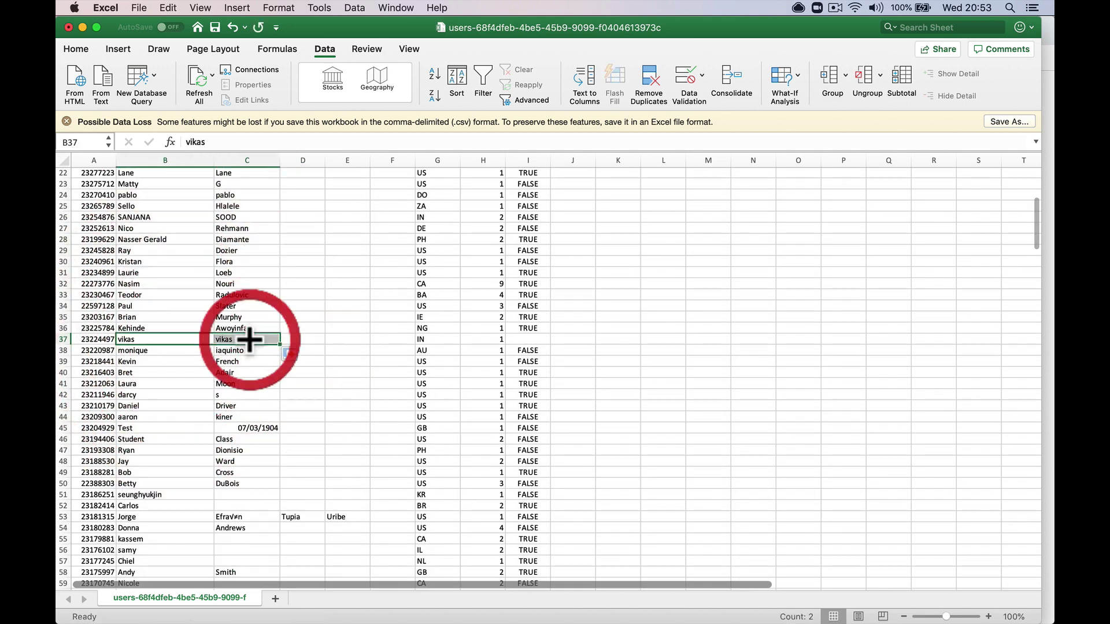
click(237, 373)
scroll(234, 376, up, 10)
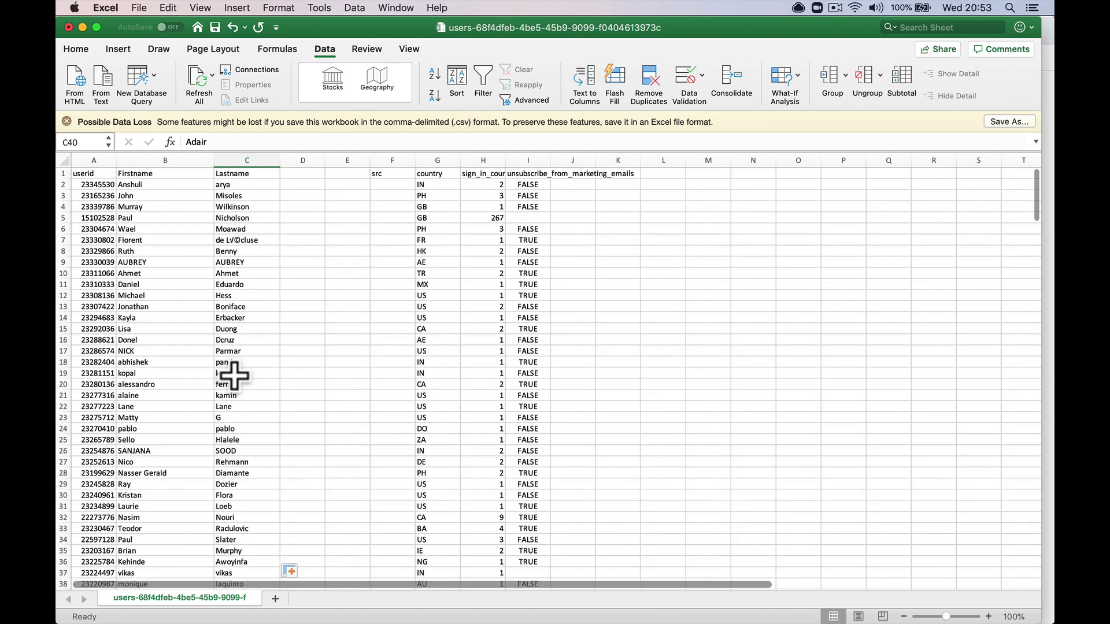
Undo the manual name fixes to restore the original fullname column and dates
key(super+z)
key(super+z)
key(super+z)
key(super+z)
key(super+z)
key(super+z)
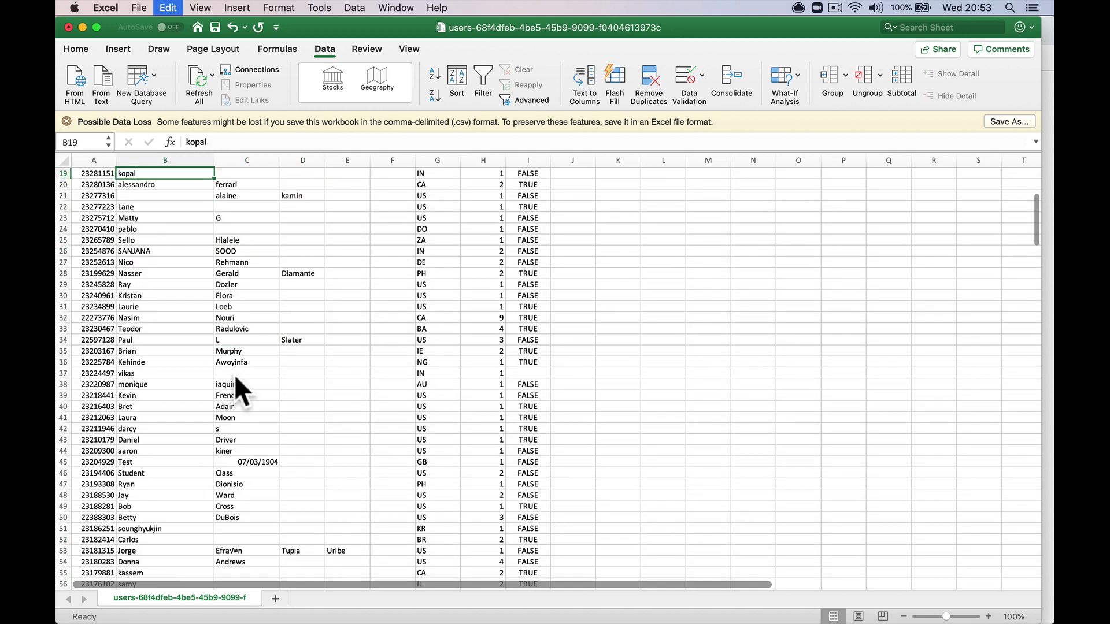
key(super+z)
key(super+z)
key(super+z)
key(super+z)
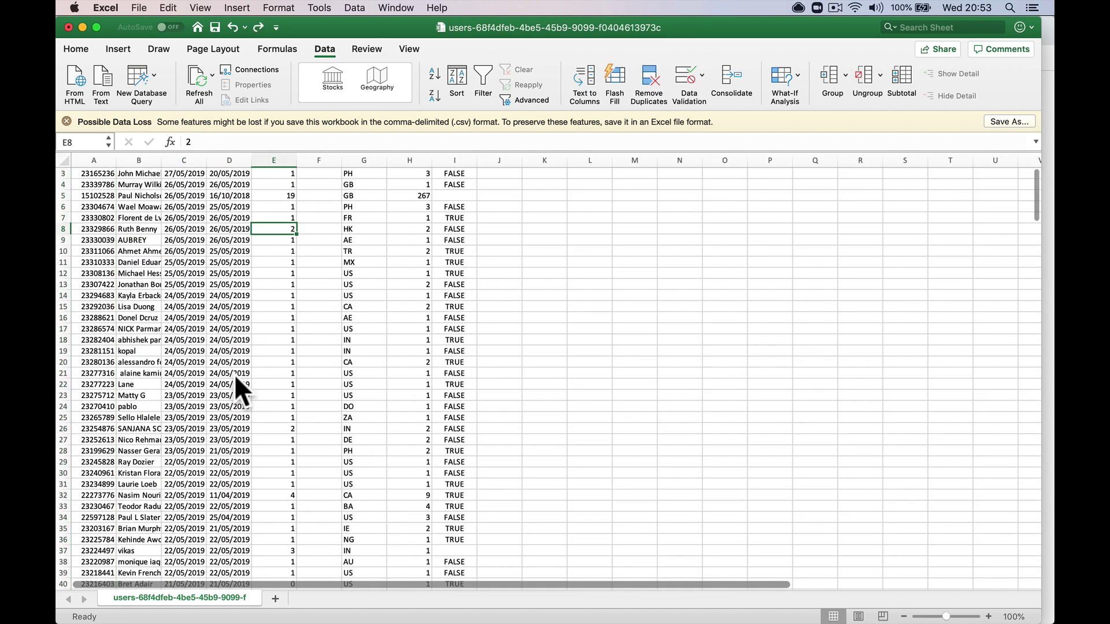
scroll(292, 371, up, 2)
Widen column B, select it, and launch Text to Columns
drag(160, 157, 214, 156)
click(162, 159)
right_click(161, 158)
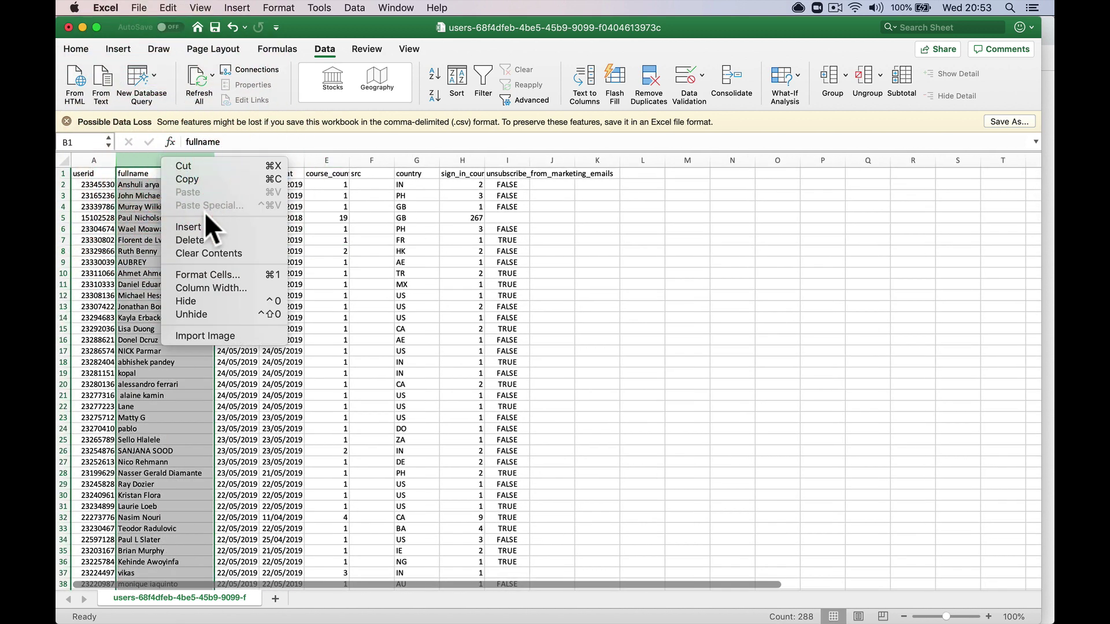
click(323, 48)
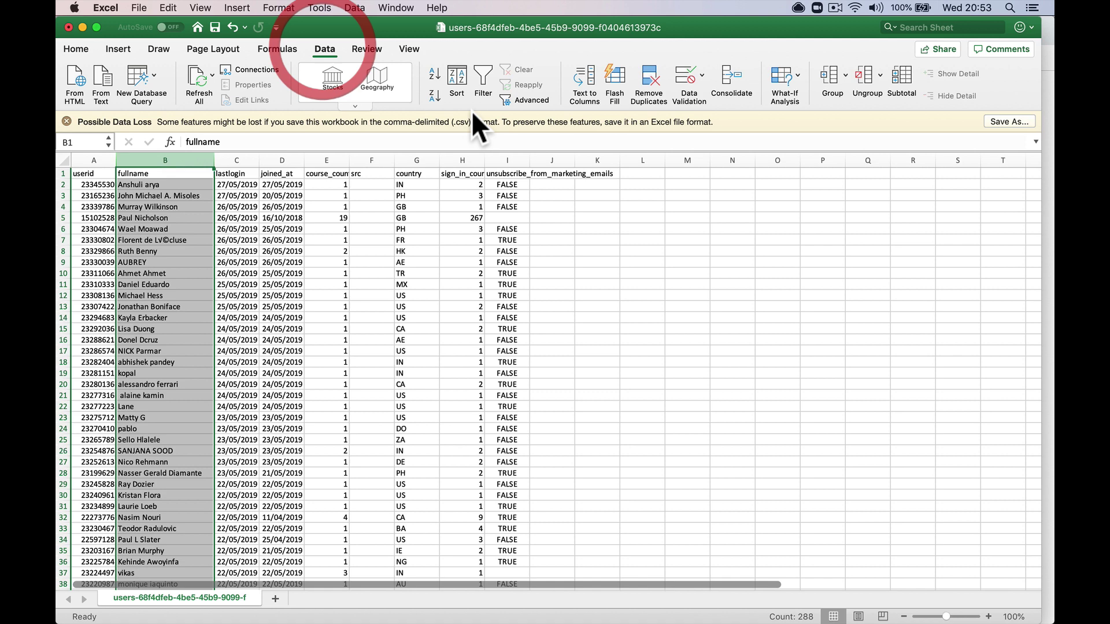
click(589, 74)
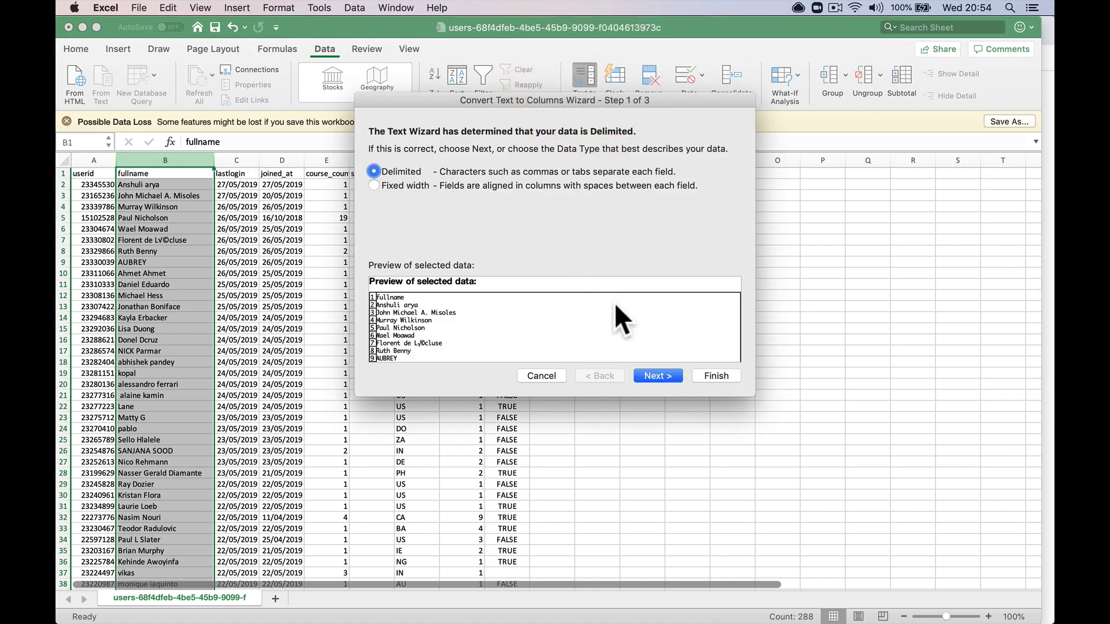
Run a space-delimited split with destination $B$1
click(655, 374)
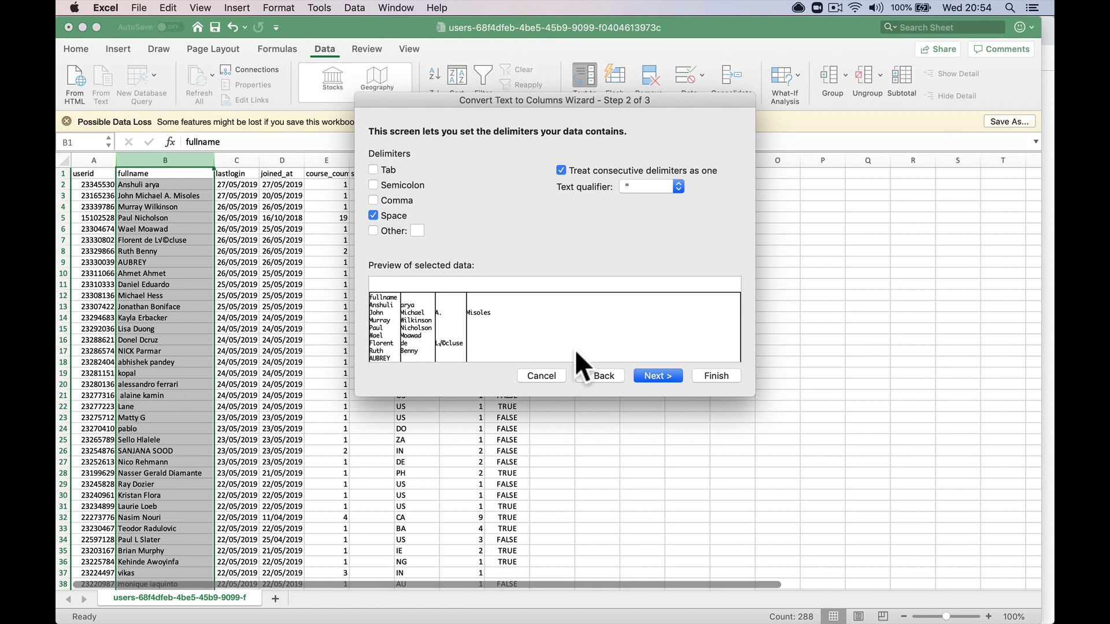
click(640, 376)
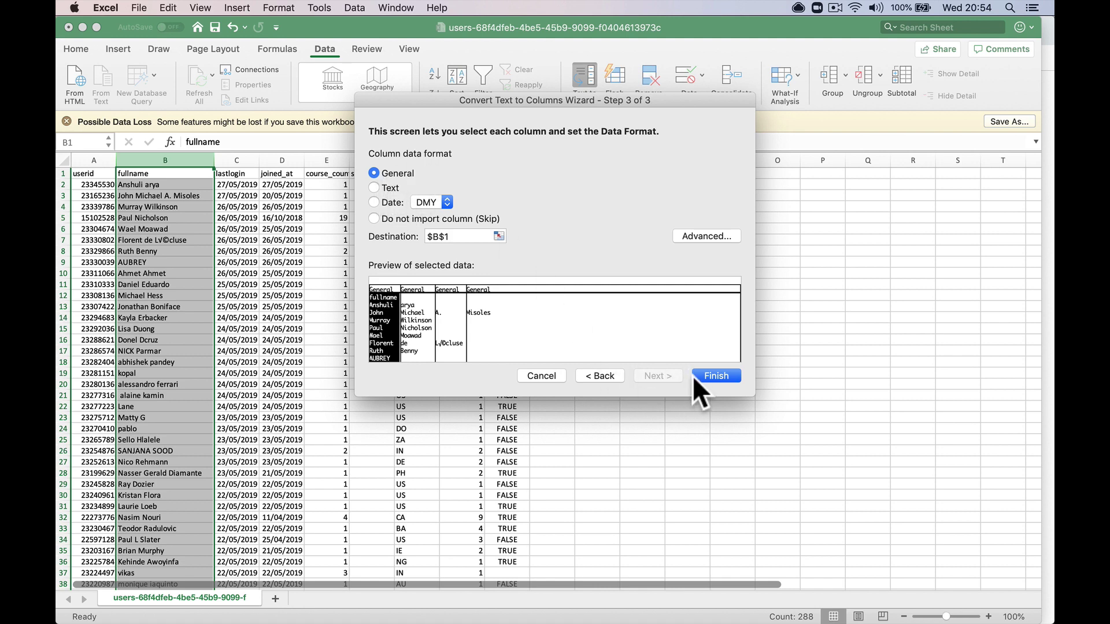
click(499, 235)
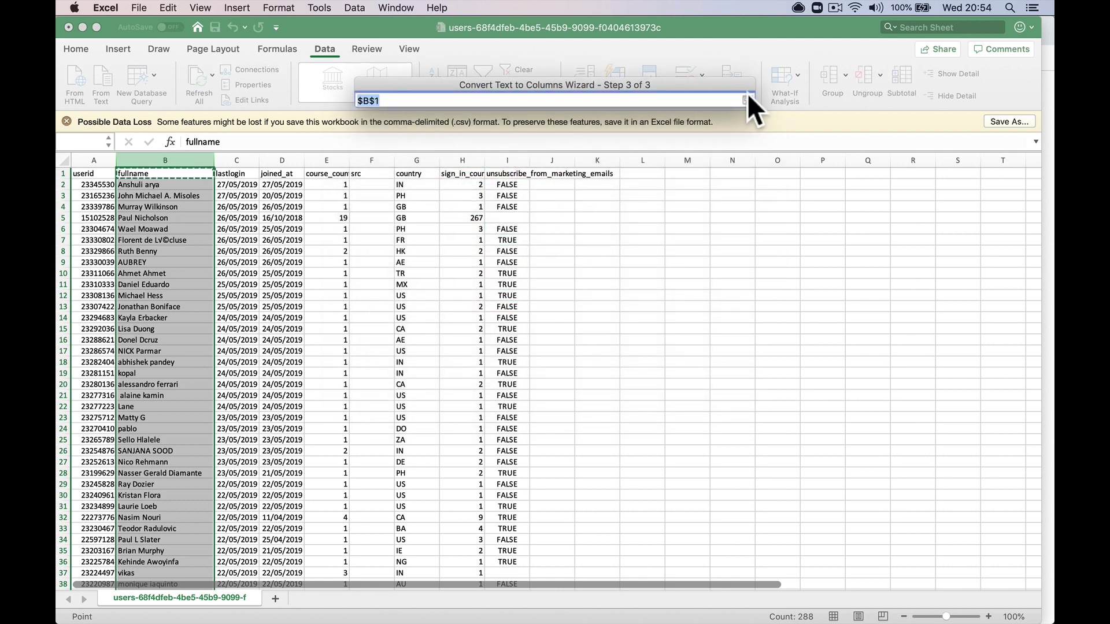
click(747, 101)
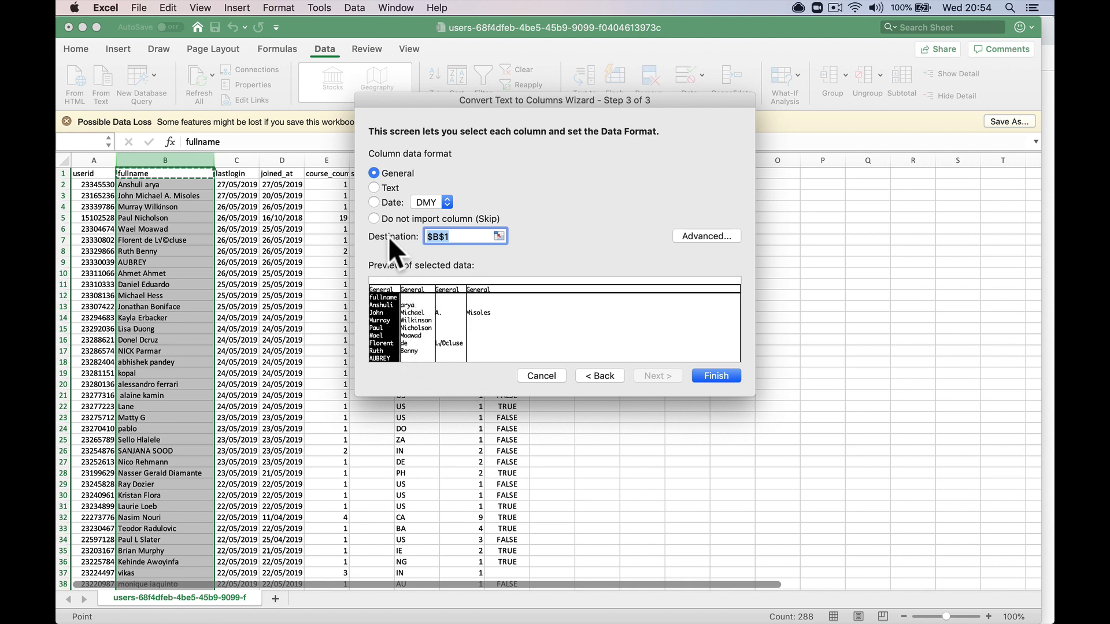
click(711, 375)
Accept replacing existing data so name parts fill columns B through E
click(669, 230)
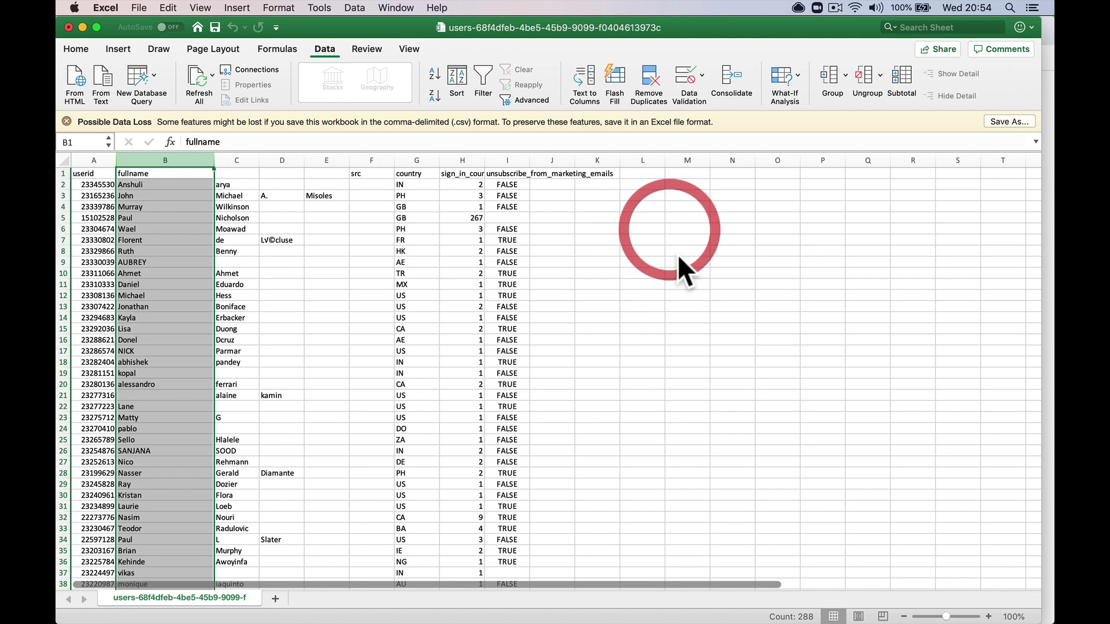